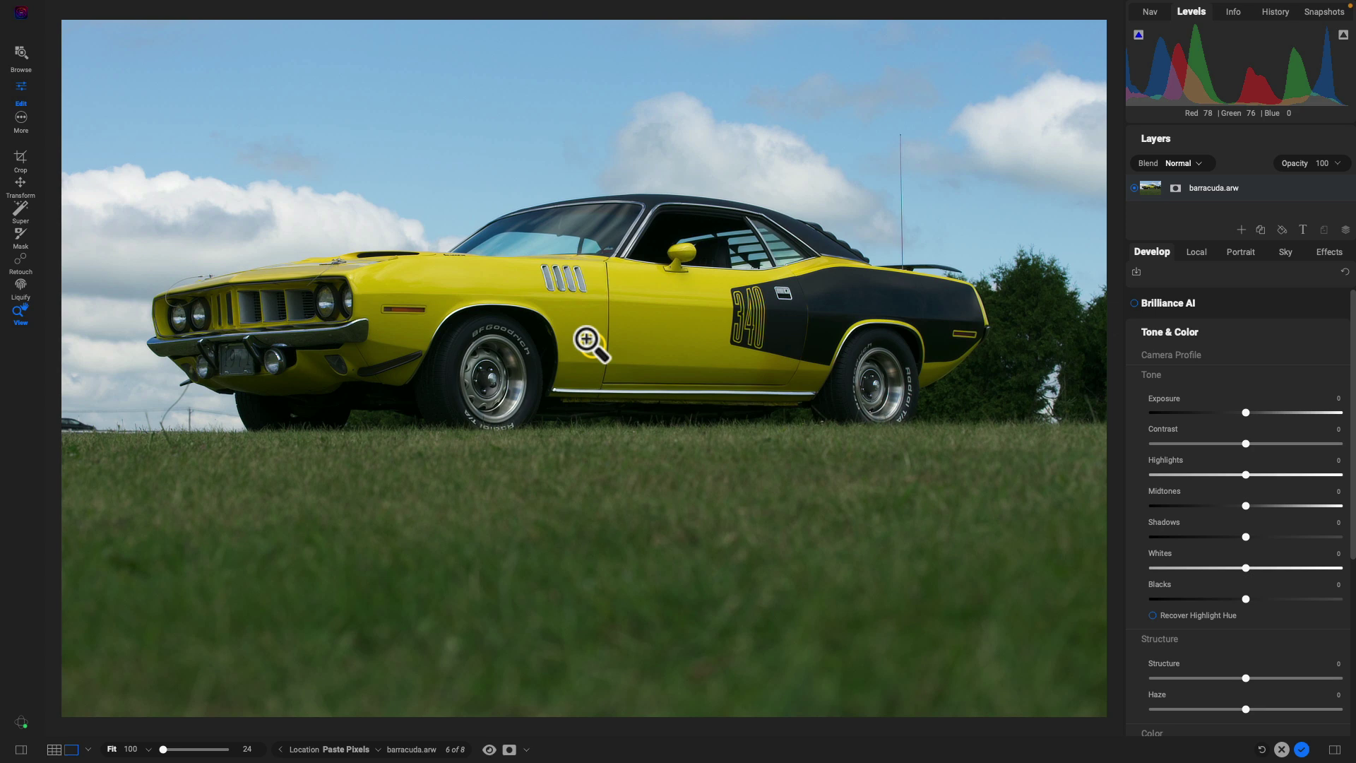
Step: Crop away part of the grass below the car
key("c")
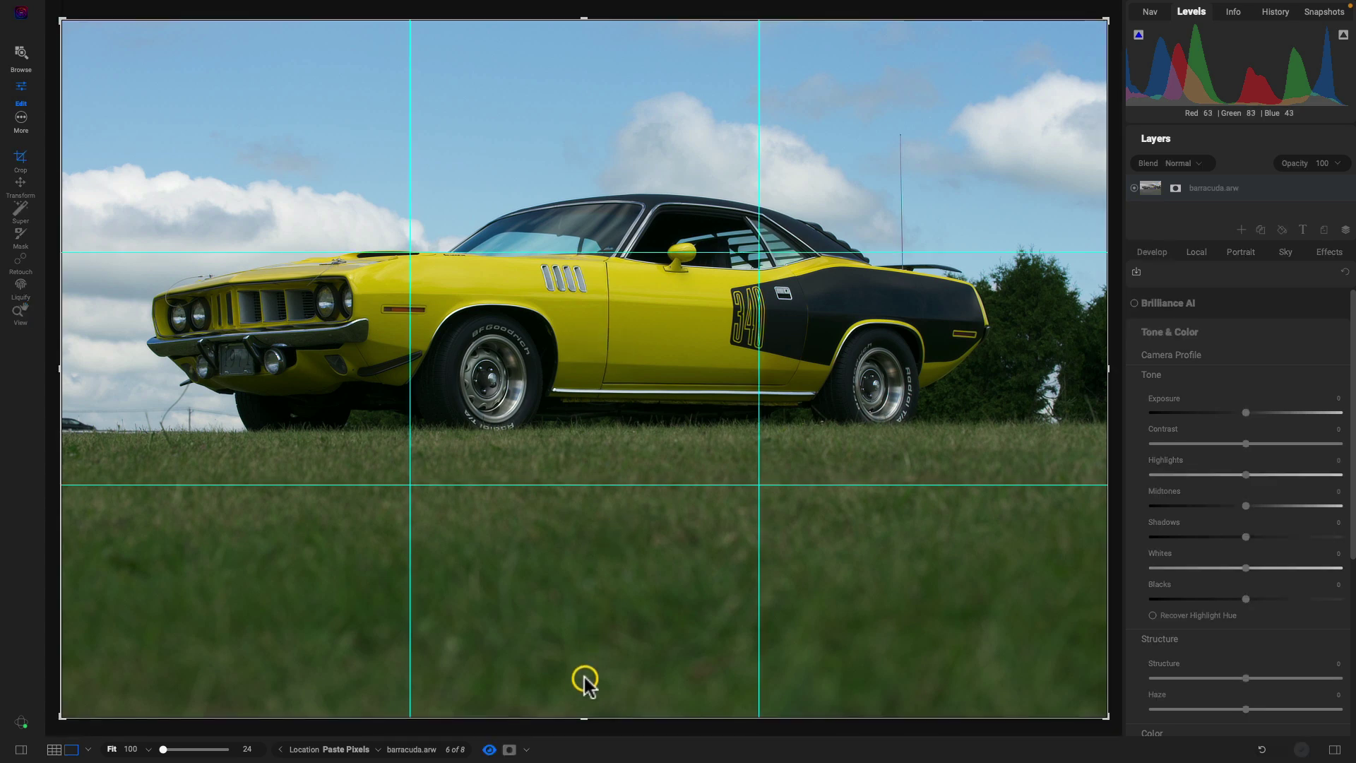
left_click_drag(586, 718, 596, 650)
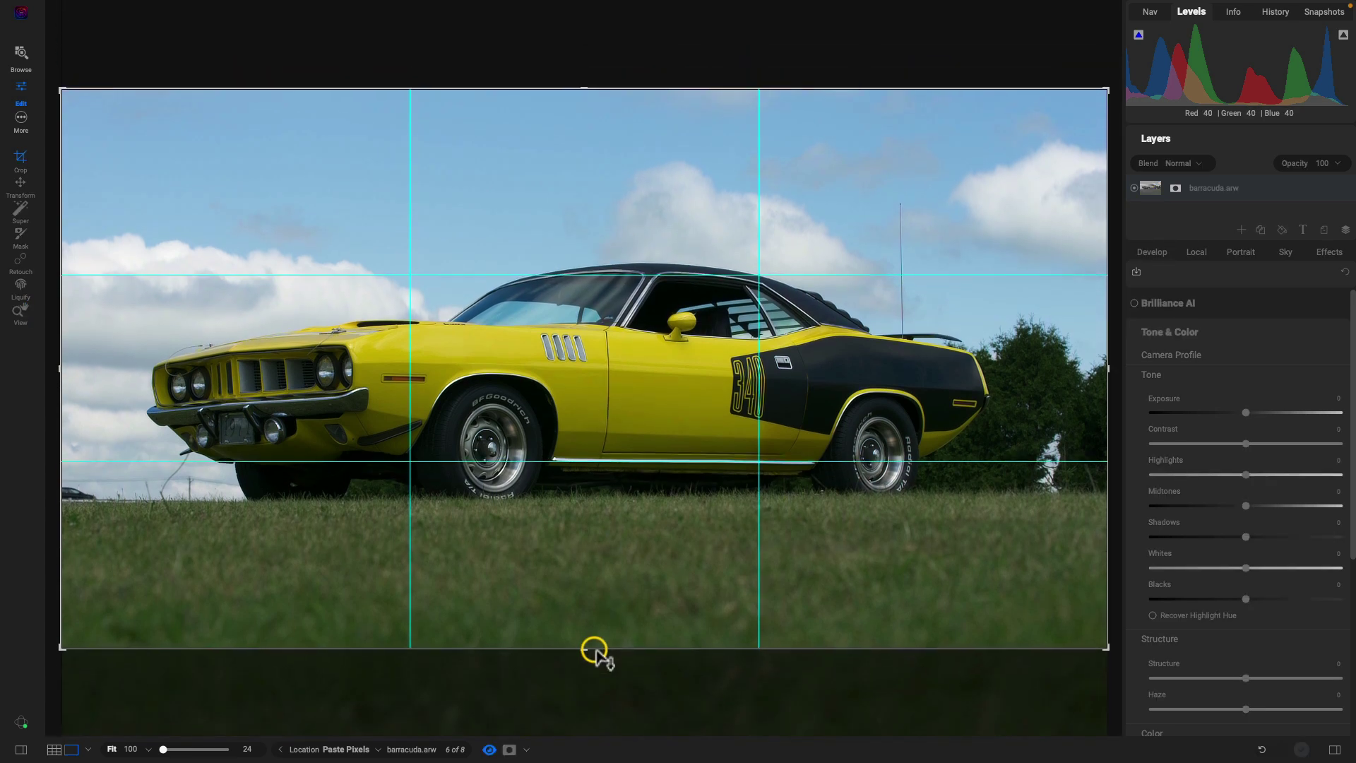
key("Return")
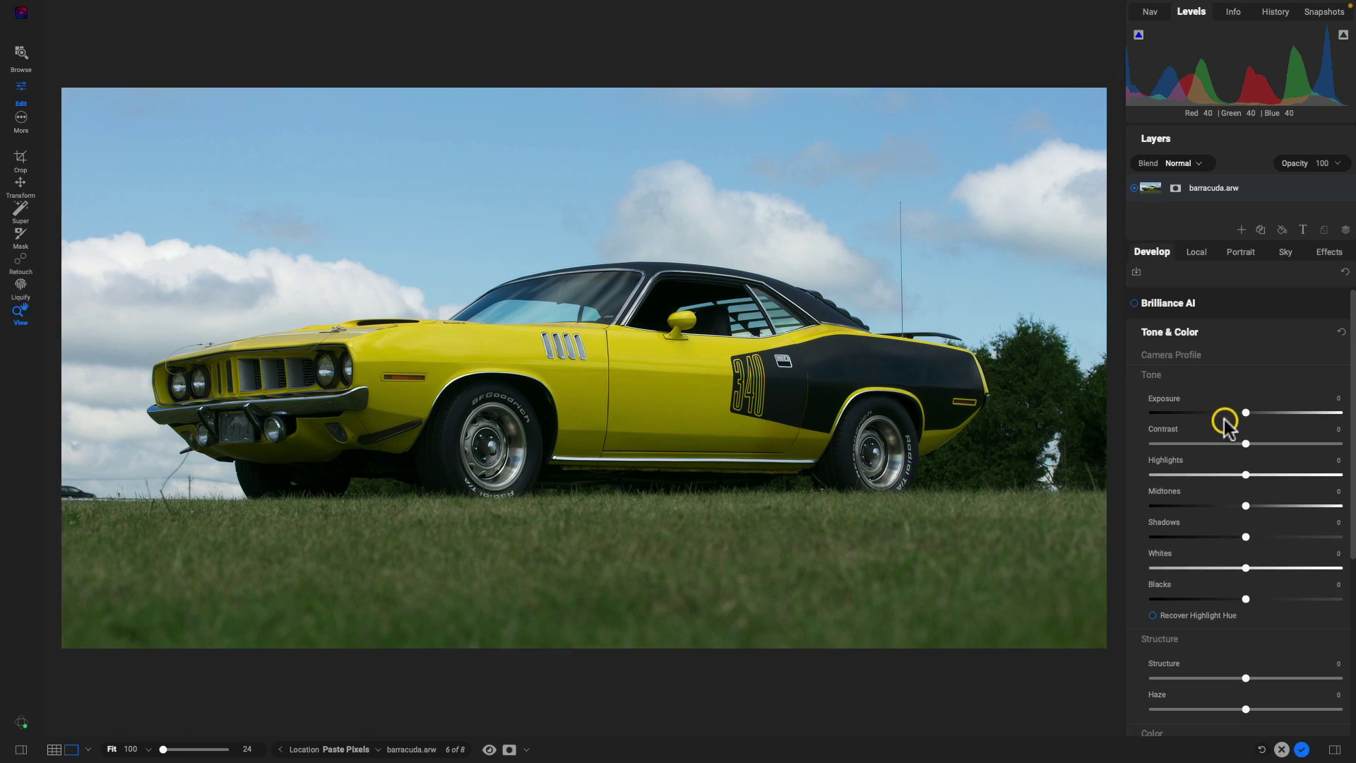
Step: Set Midtones to 45 and Contrast to 21, then compare with the unedited original
left_click_drag(1245, 505, 1287, 505)
left_click_drag(1246, 443, 1264, 443)
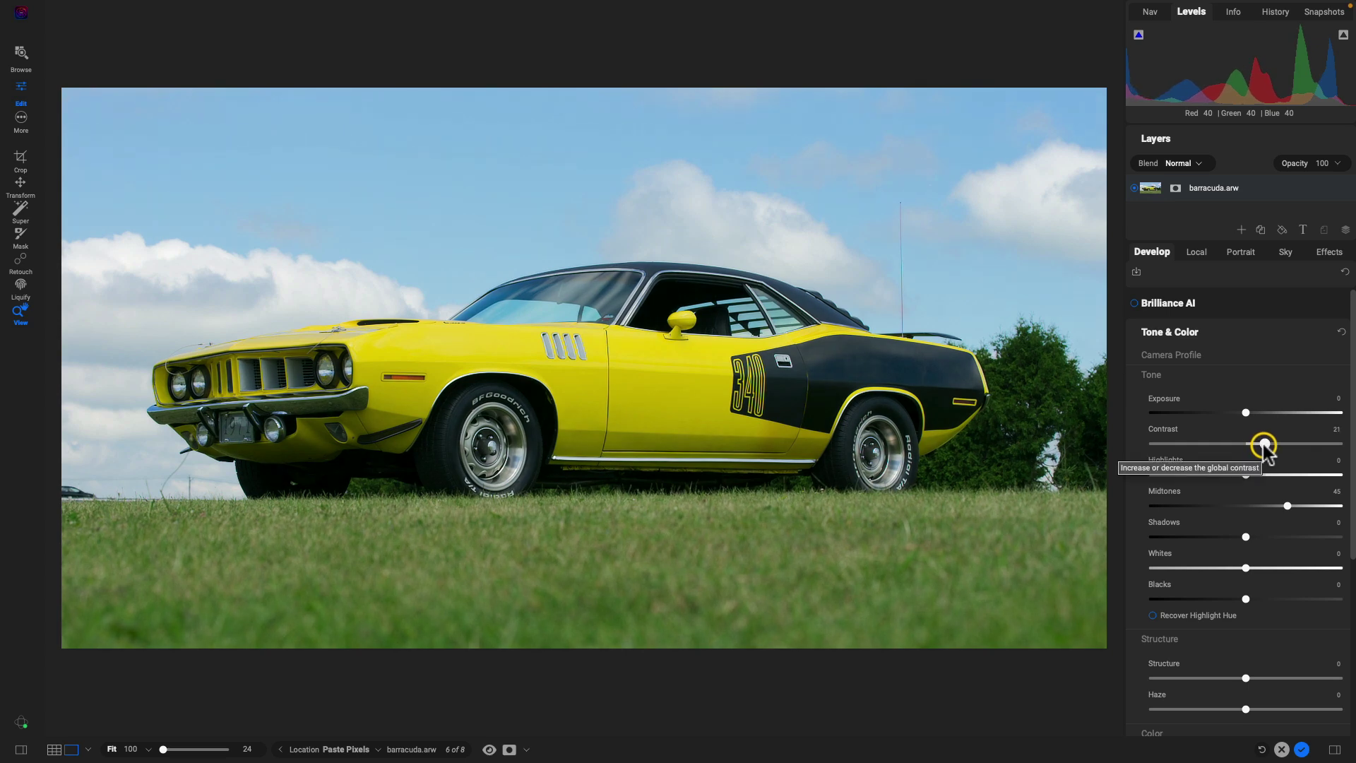
key("ctrl+p")
key("ctrl+p")
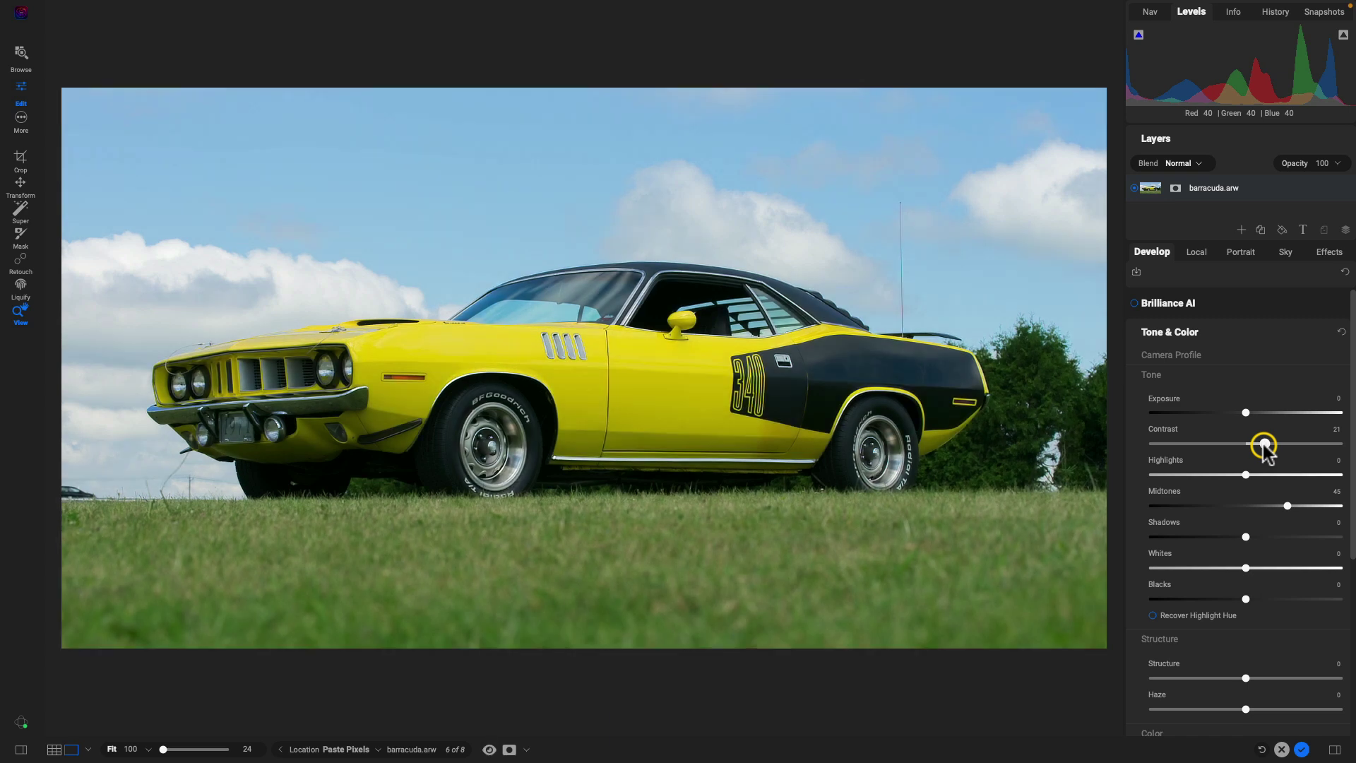
key("ctrl+p")
key("ctrl+p")
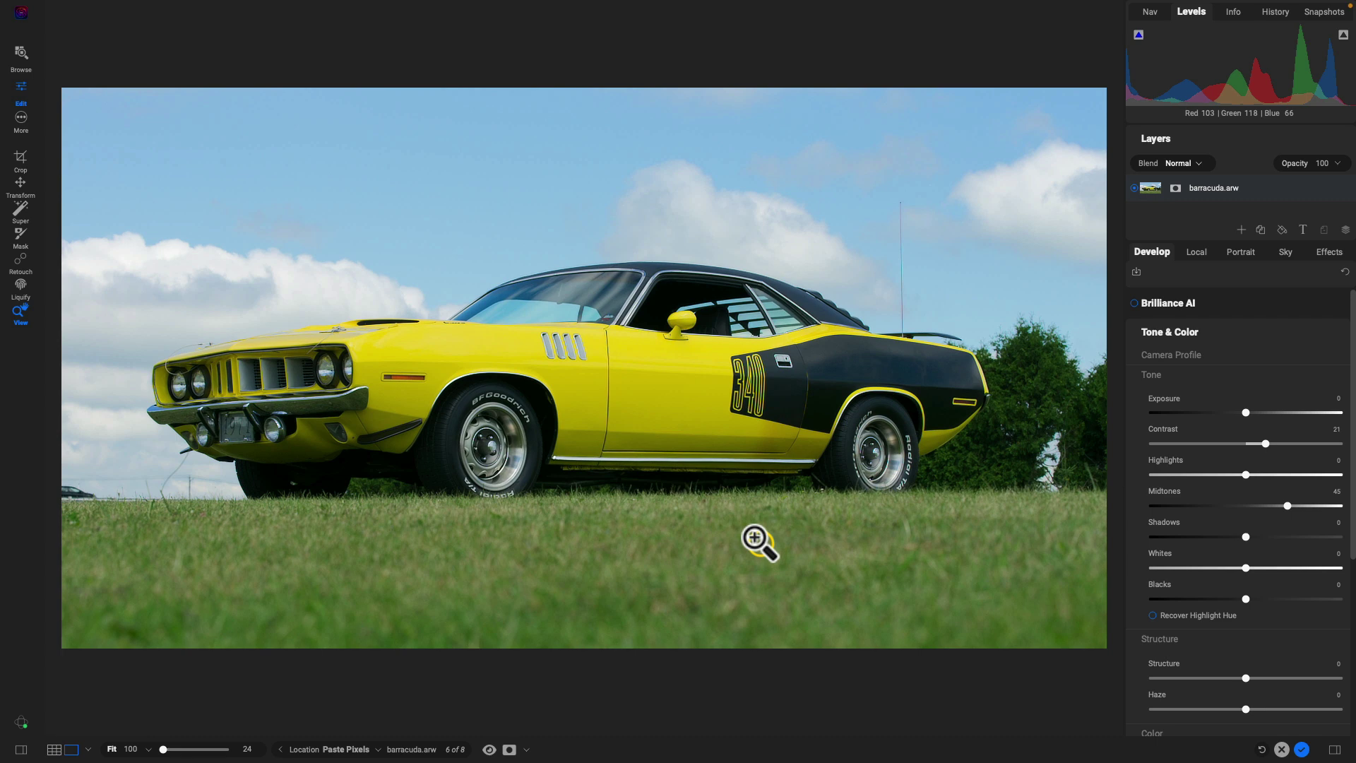
Step: In Finder, select Plymouth LOGO.png on the desktop and copy it
key("super+Tab")
key("super+Tab")
key("super+Tab")
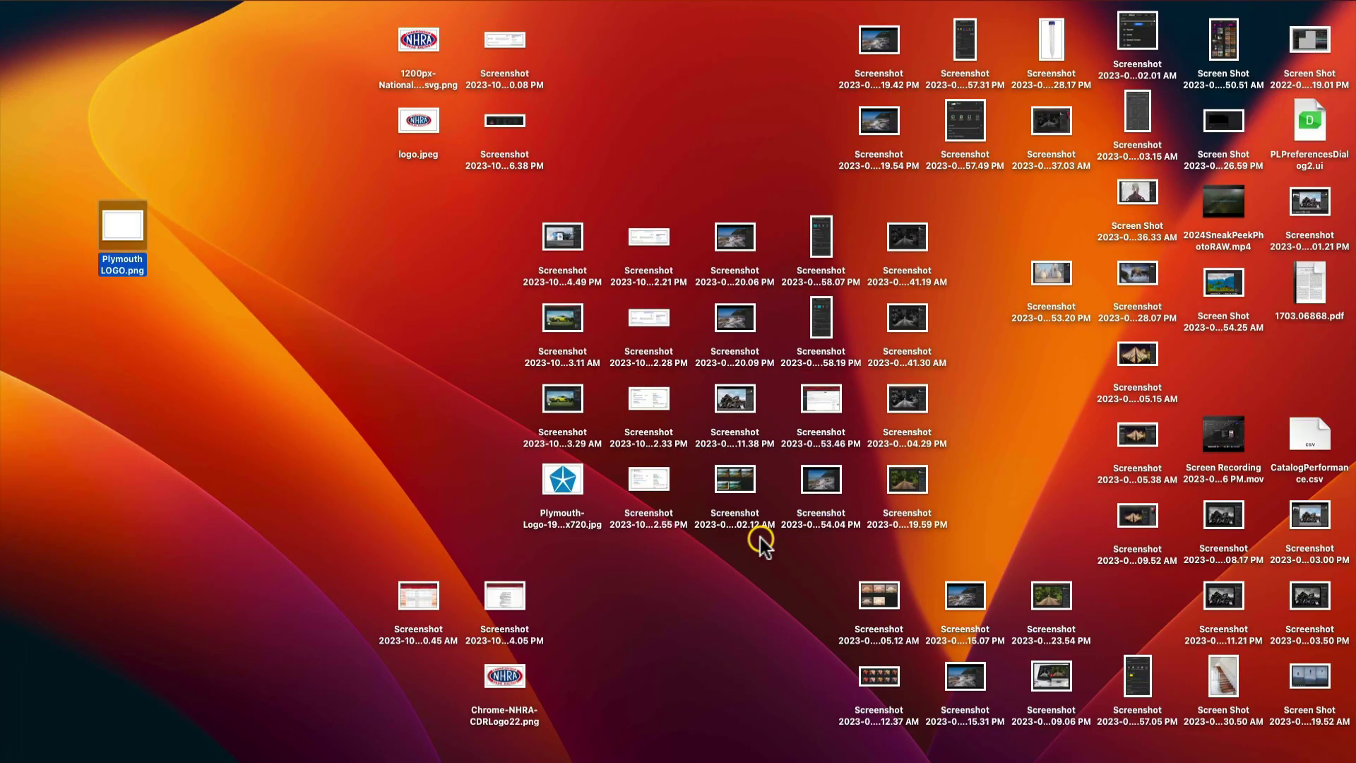
left_click(421, 272)
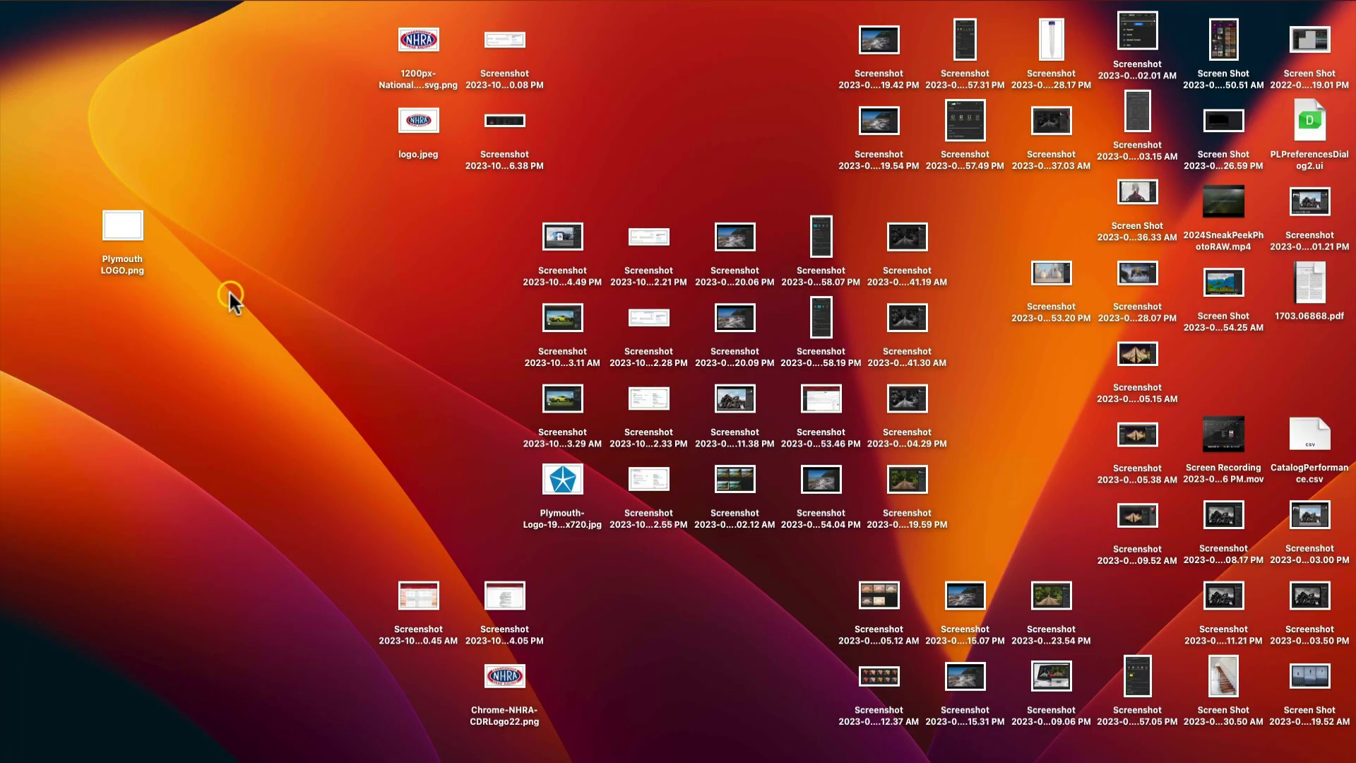
left_click(118, 235)
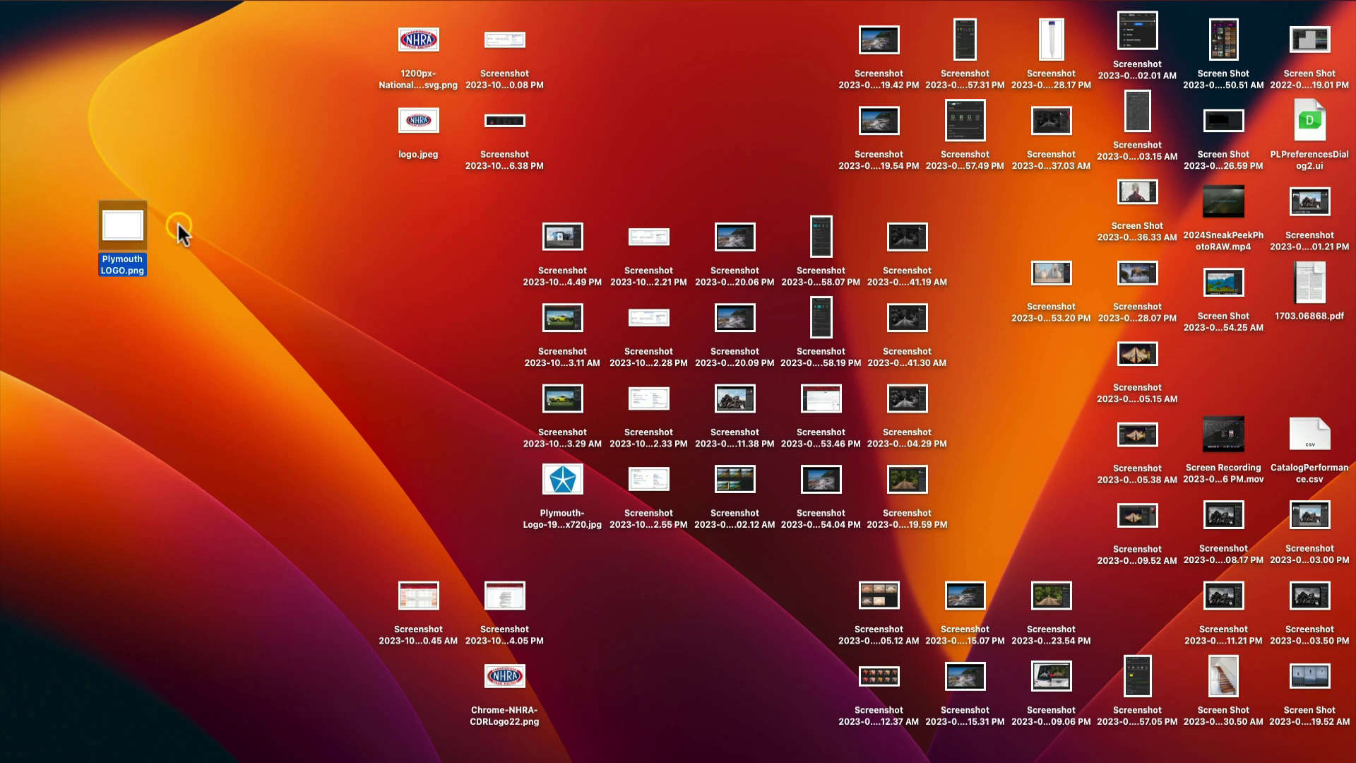
right_click(125, 233)
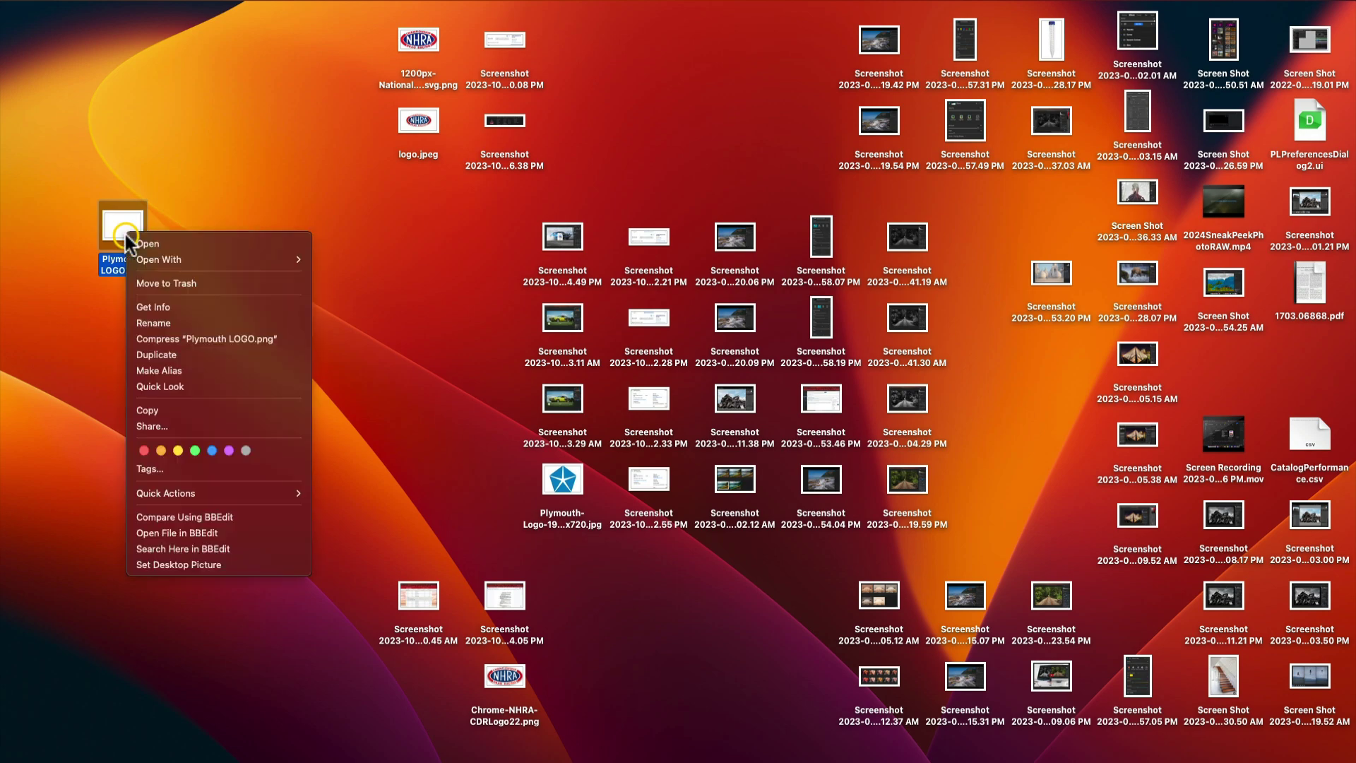
left_click(173, 411)
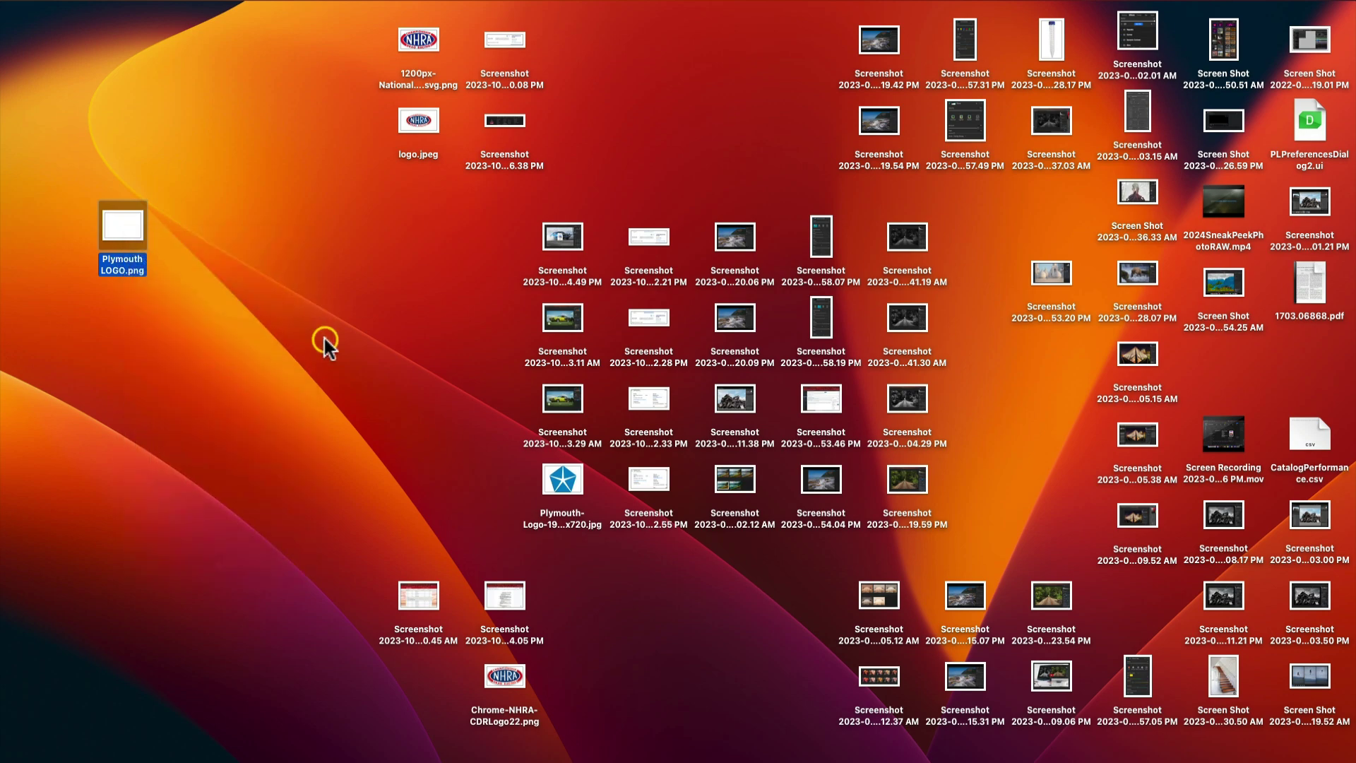
Step: Paste the Plymouth logo as a layer, shrink it onto the lower-left grass, and enlarge the Layers panel
key("super+Tab")
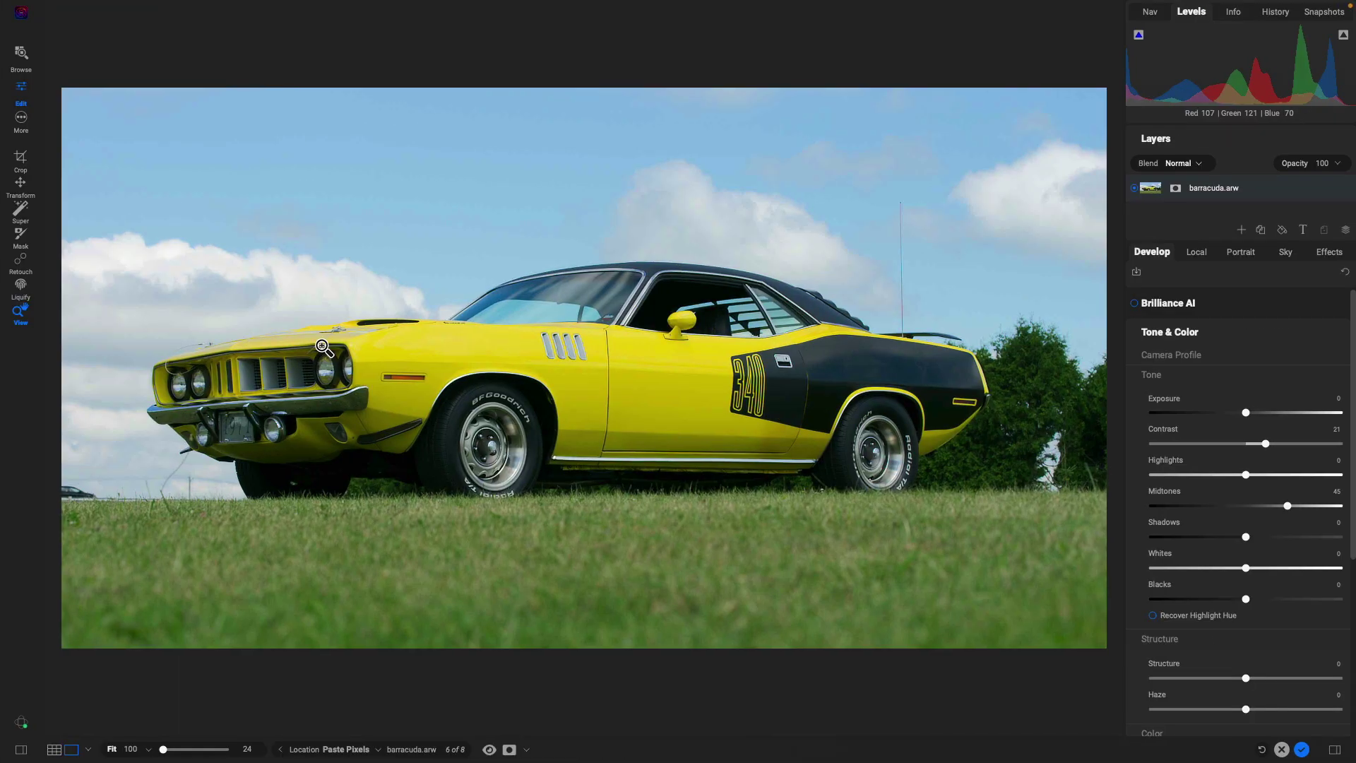
key("super+v")
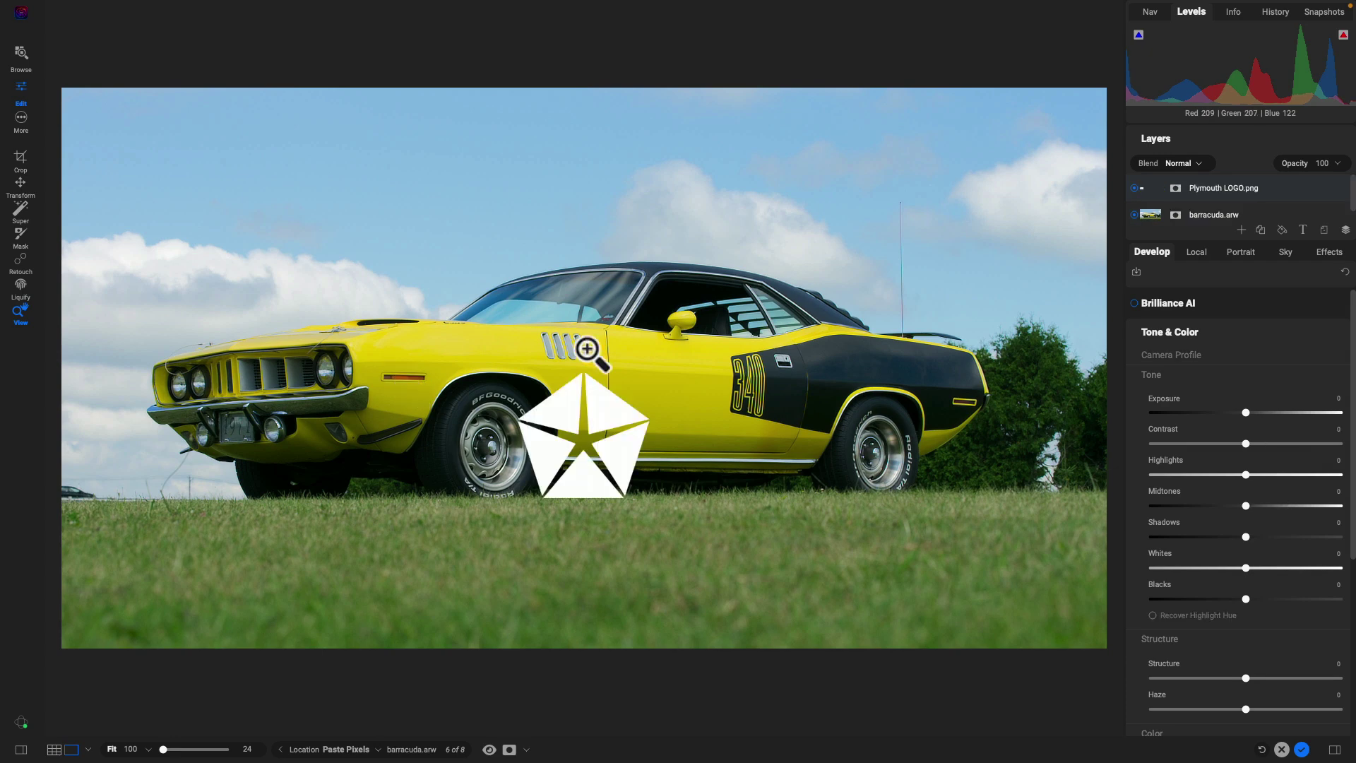
key("v")
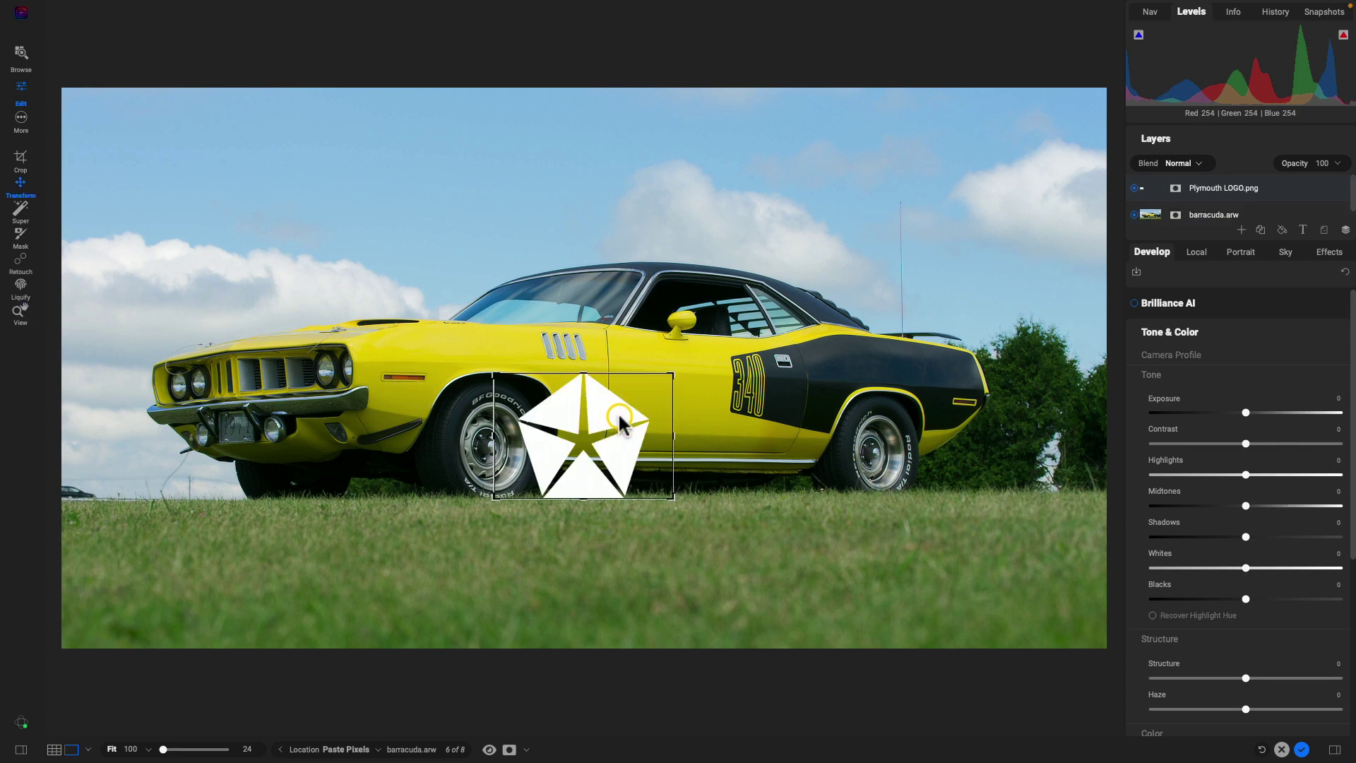
left_click_drag(619, 422, 304, 547)
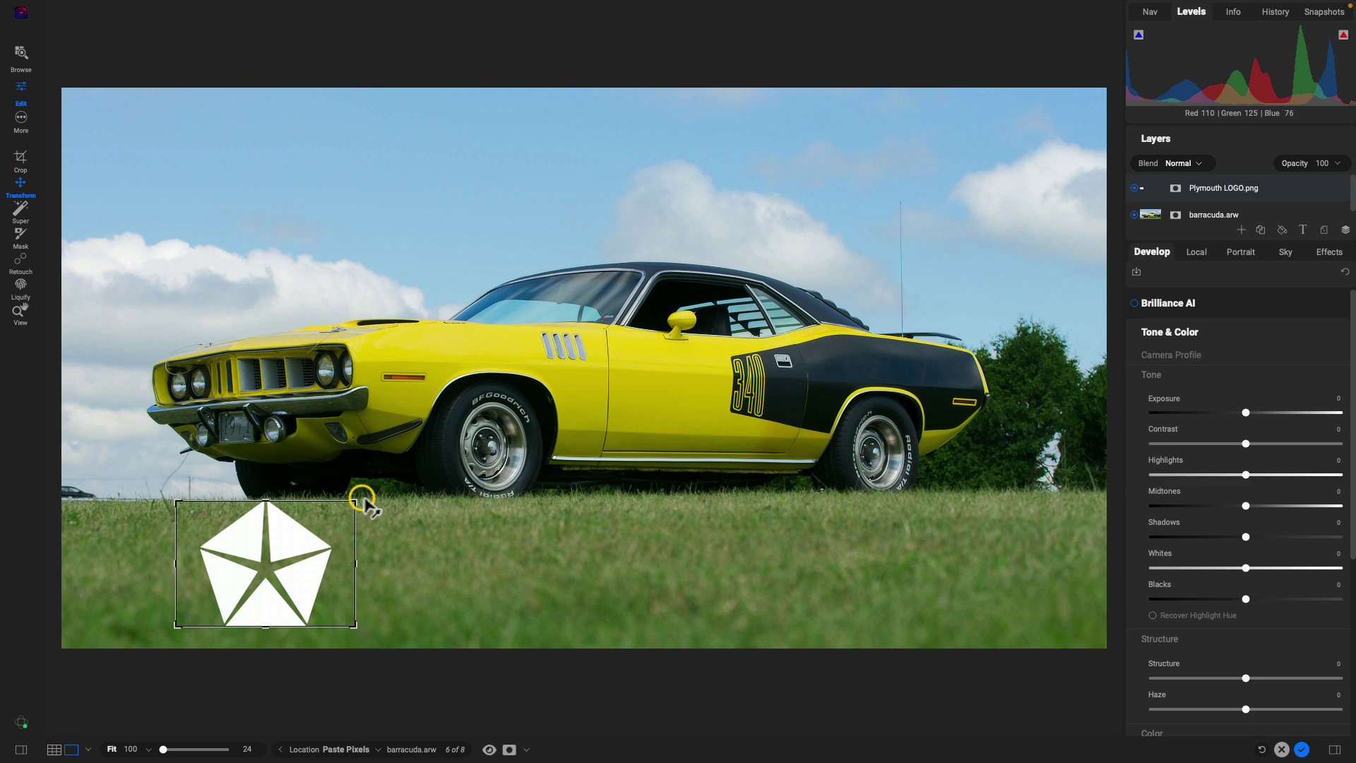
left_click_drag(358, 498, 297, 547)
left_click_drag(241, 589, 227, 578)
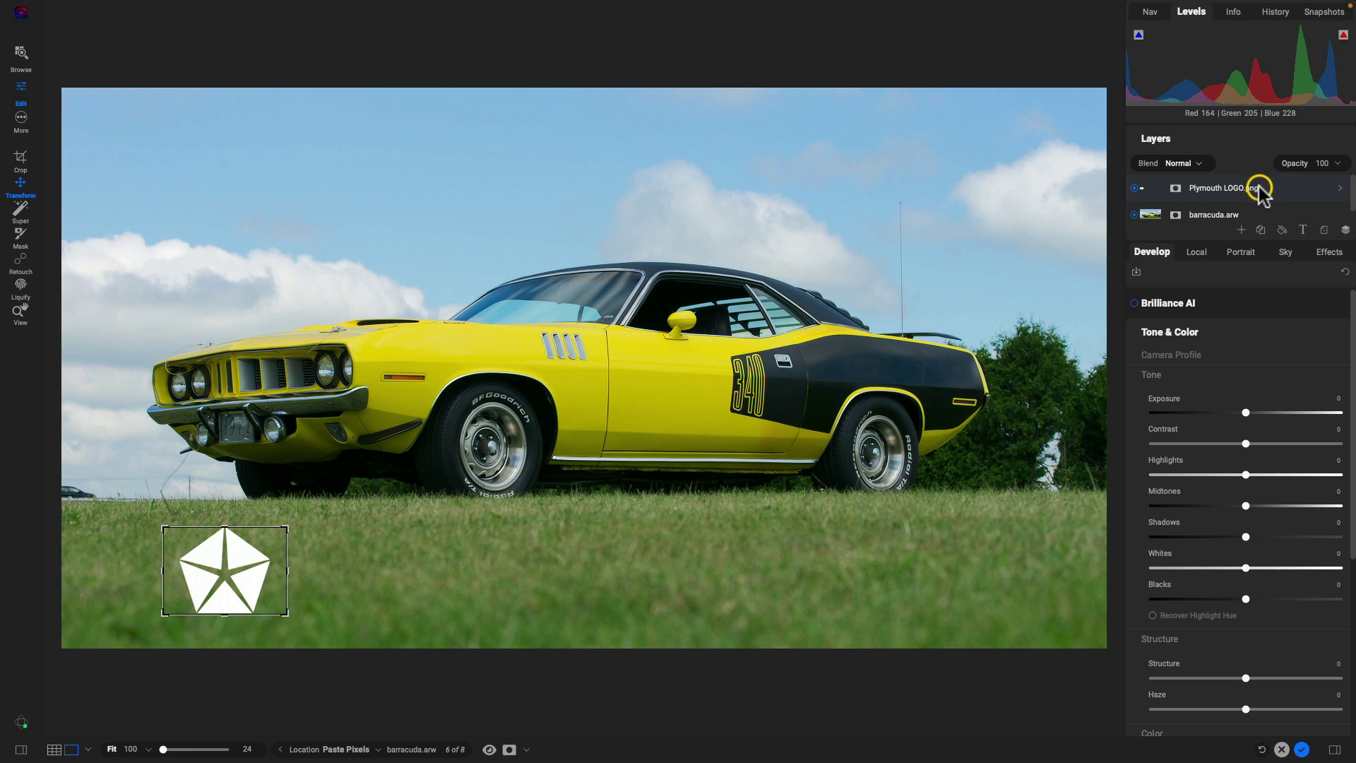
left_click_drag(1223, 240, 1214, 343)
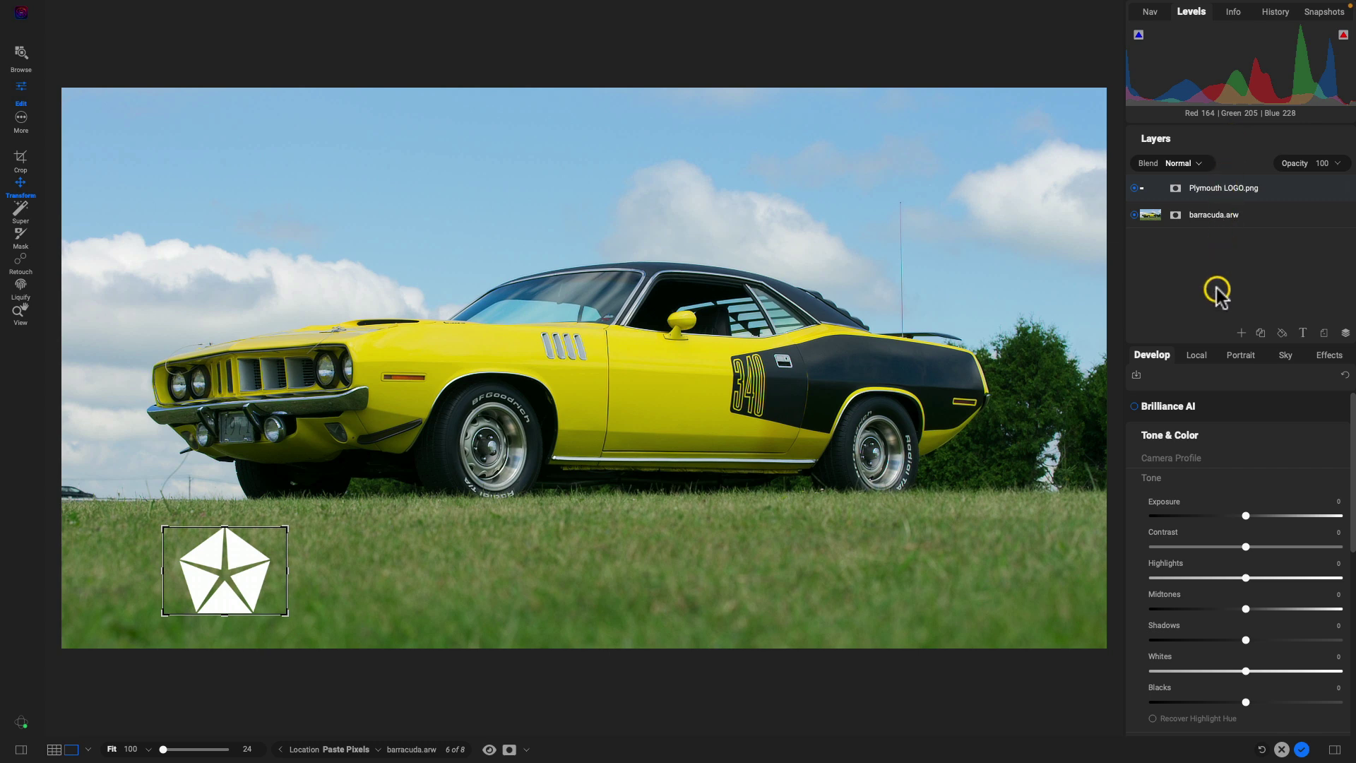
Step: Copy the white 'cuda logo image from Chrome's 'plymouth cuda logo' search results
key("super+Tab")
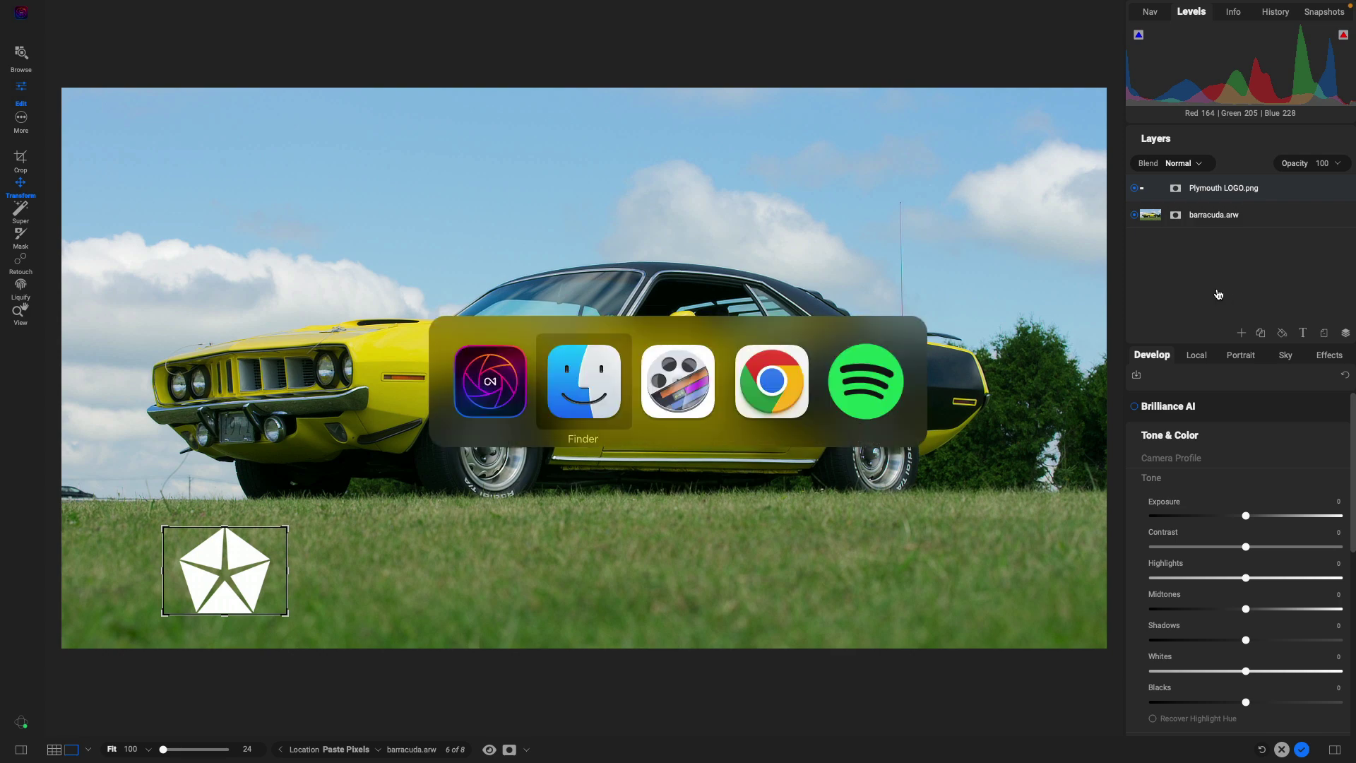
key("super+Tab")
key("super+Tab")
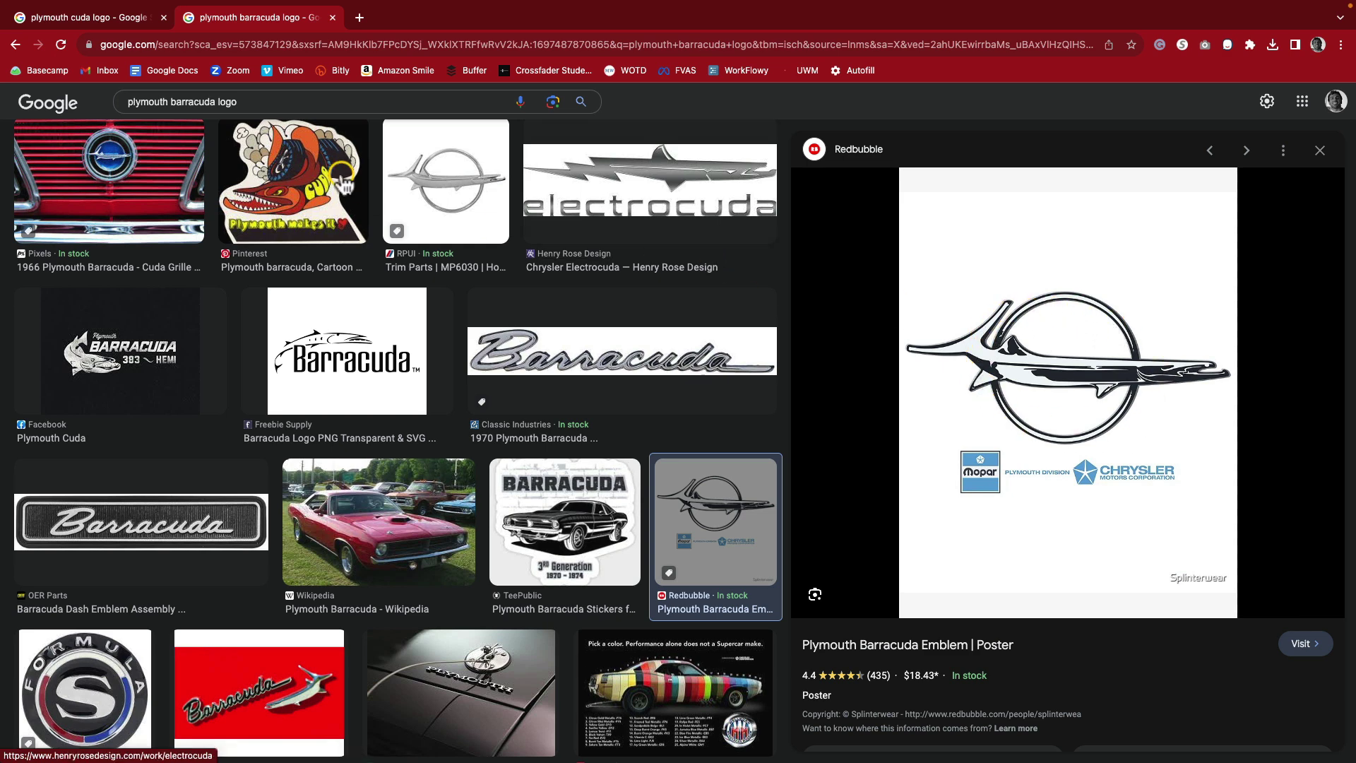
left_click(99, 17)
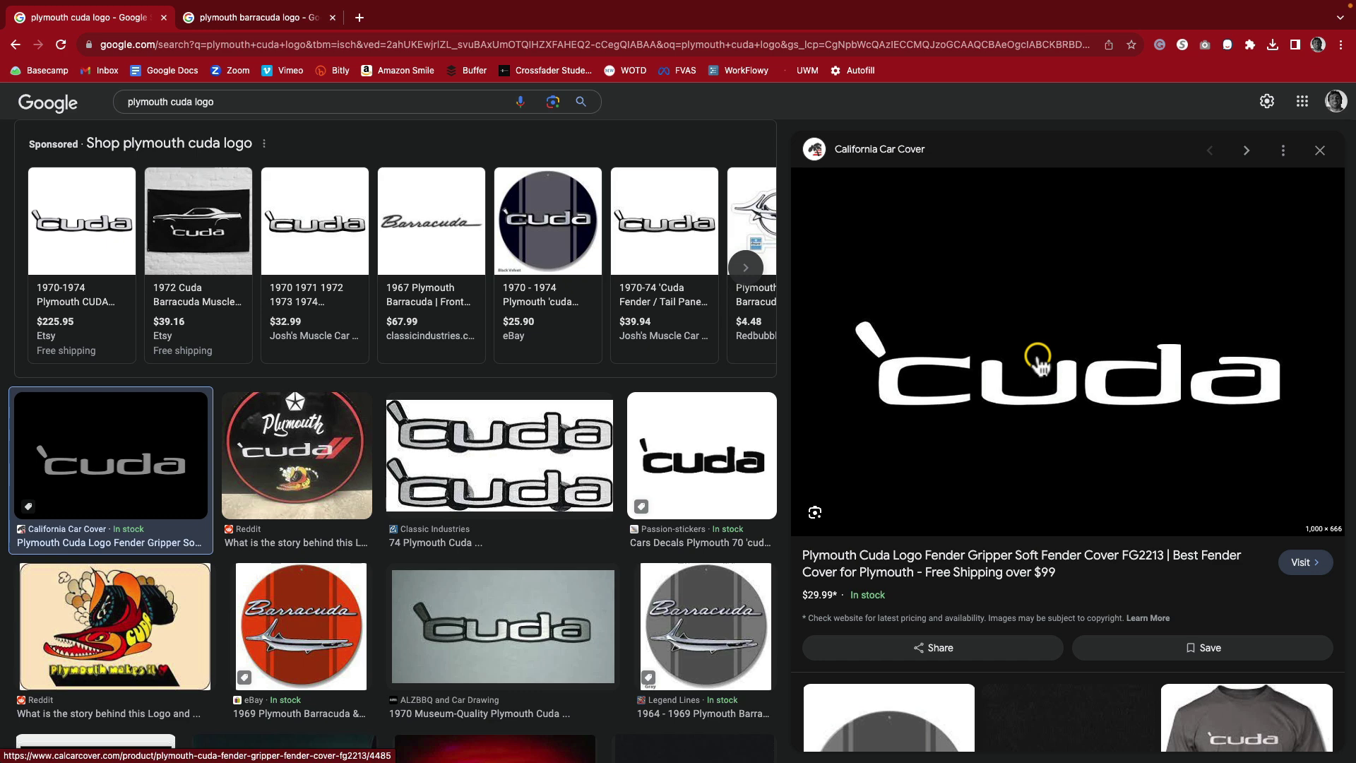
right_click(1075, 346)
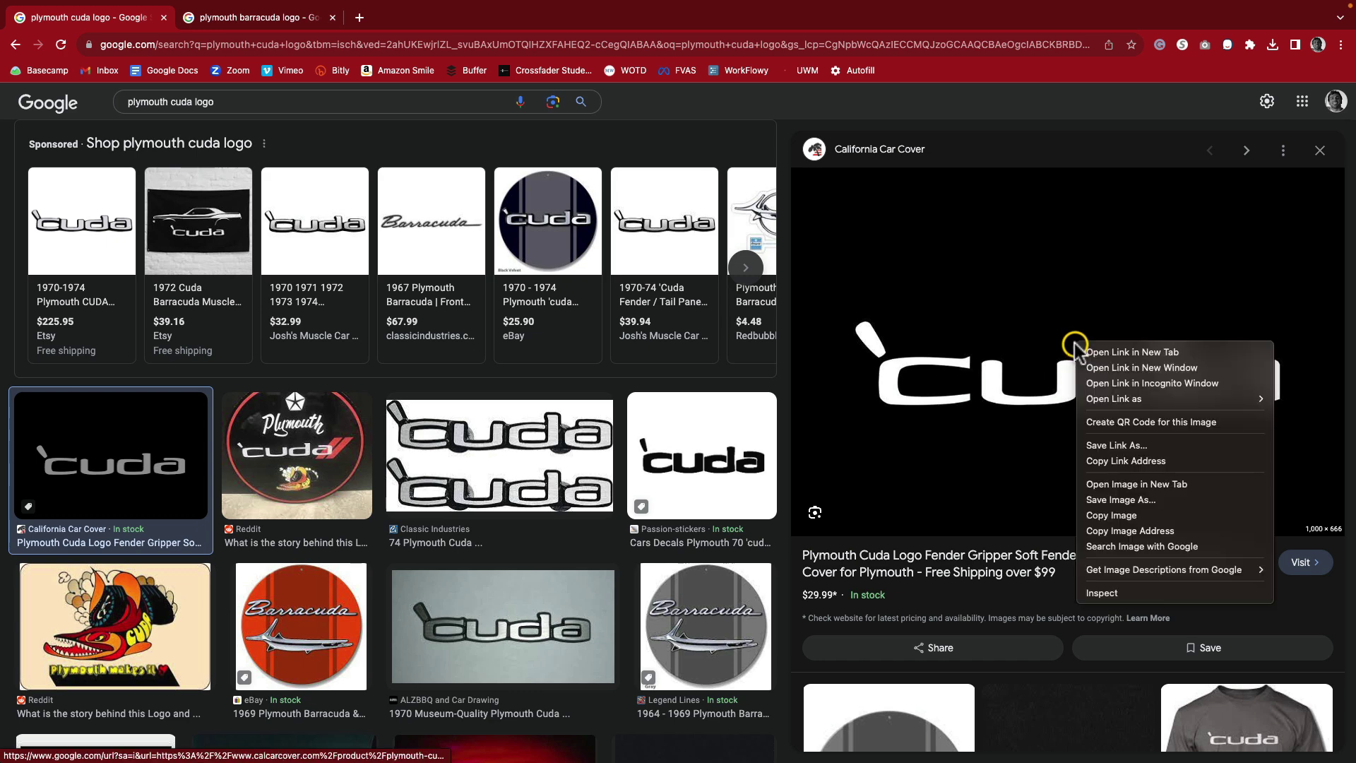
left_click(1123, 516)
key("super+Tab")
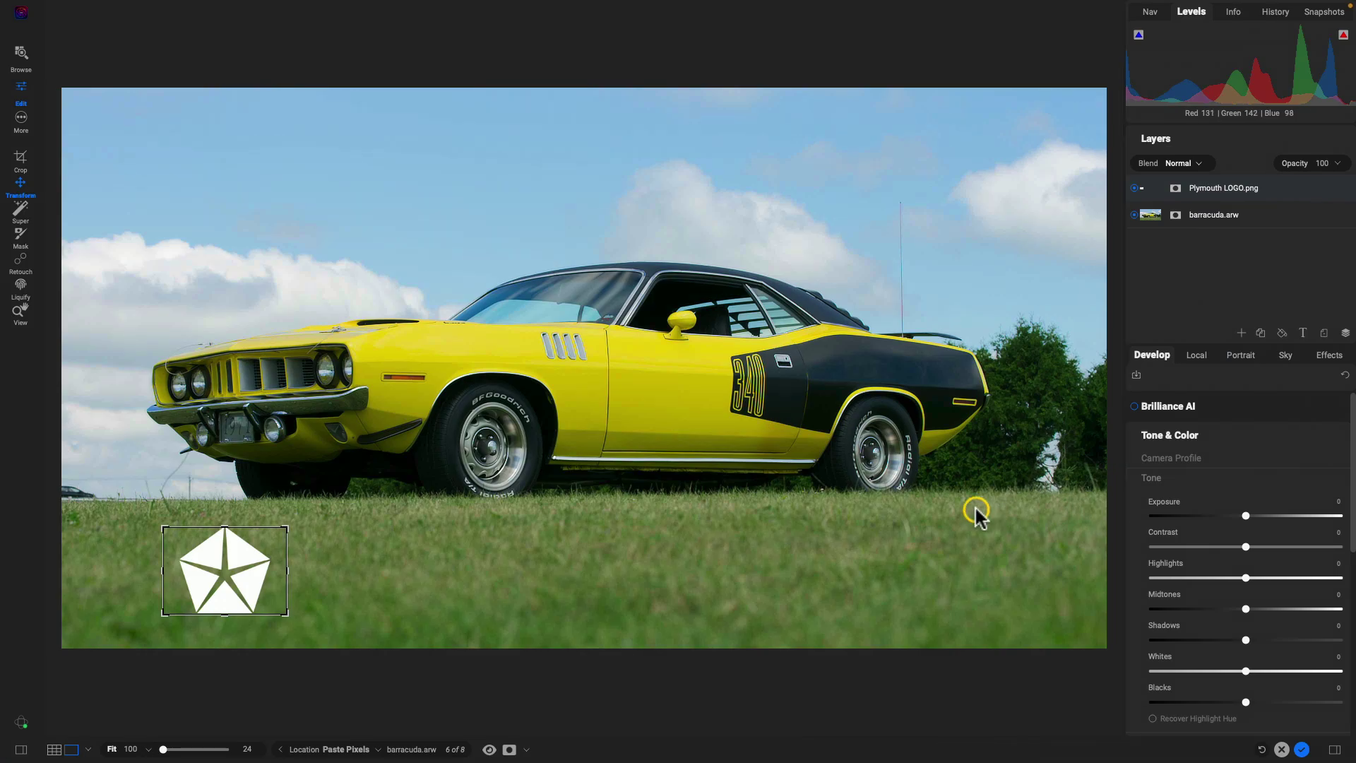
Step: Paste the 'cuda logo as a layer, blend it with Screen, and place it on the lower-right grass
key("super+v")
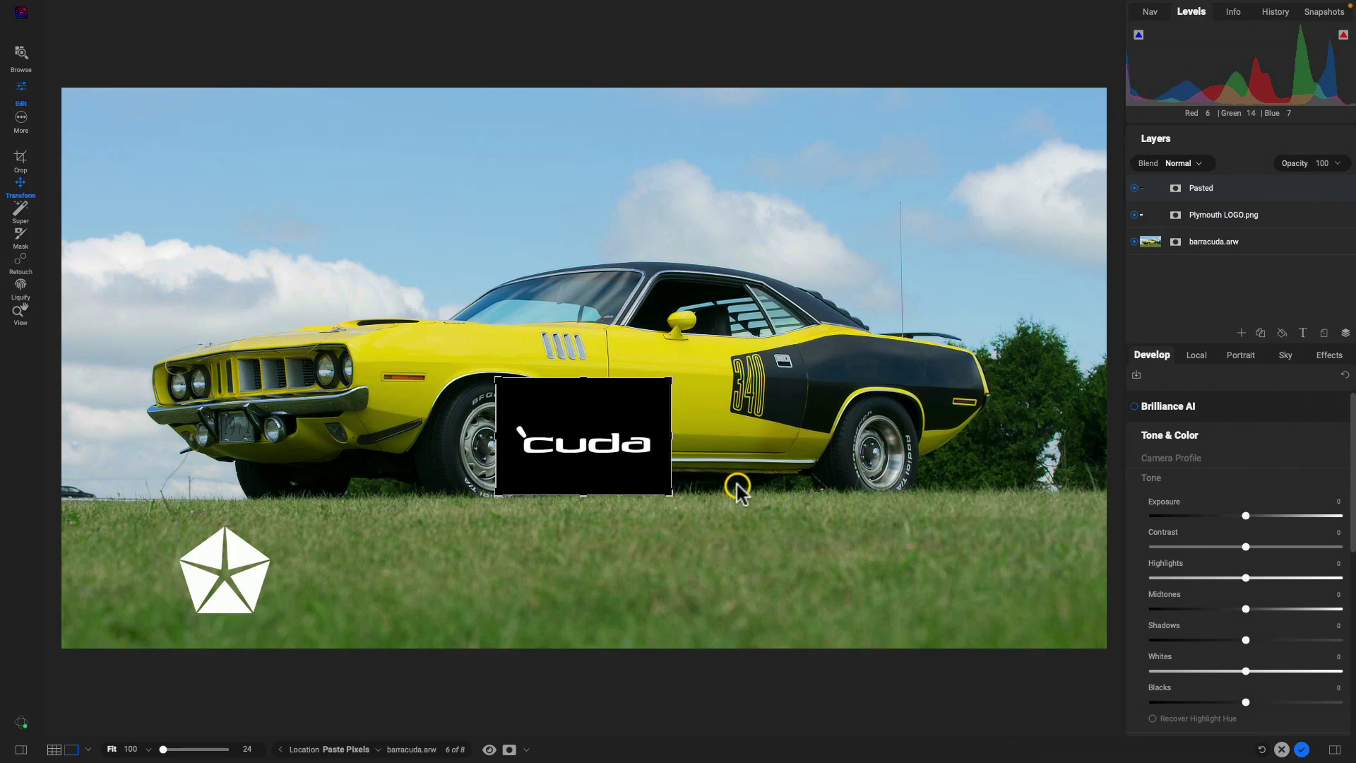
key("v")
left_click_drag(606, 445, 1012, 571)
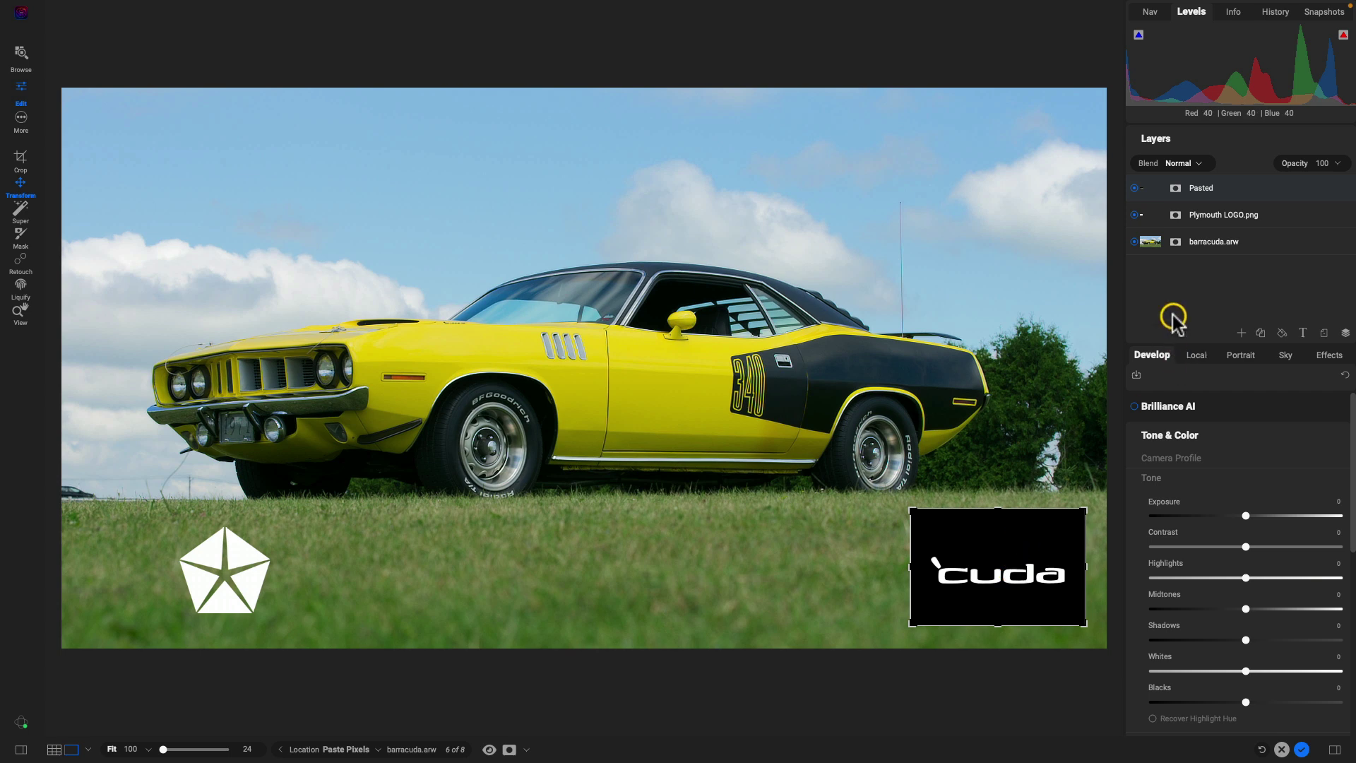
left_click(1195, 163)
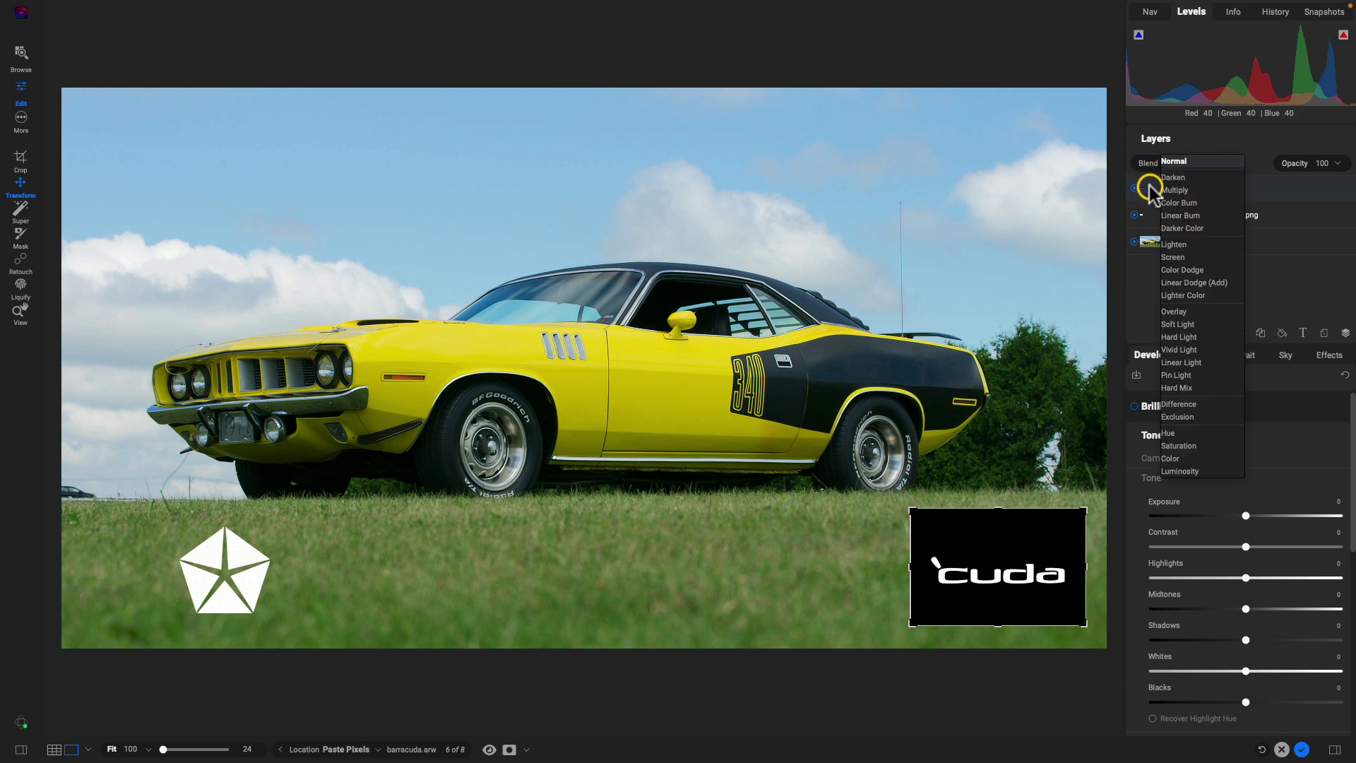
left_click(1186, 257)
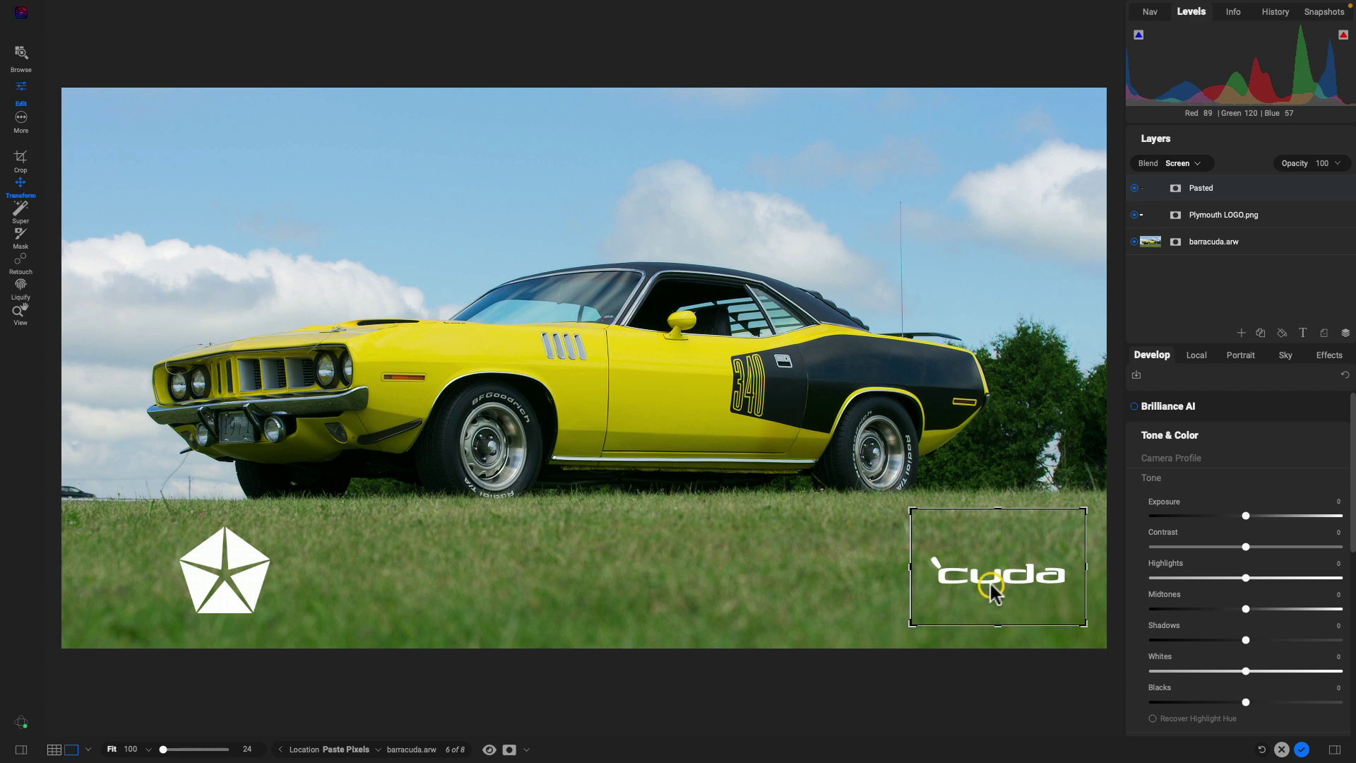
left_click_drag(1005, 577, 998, 582)
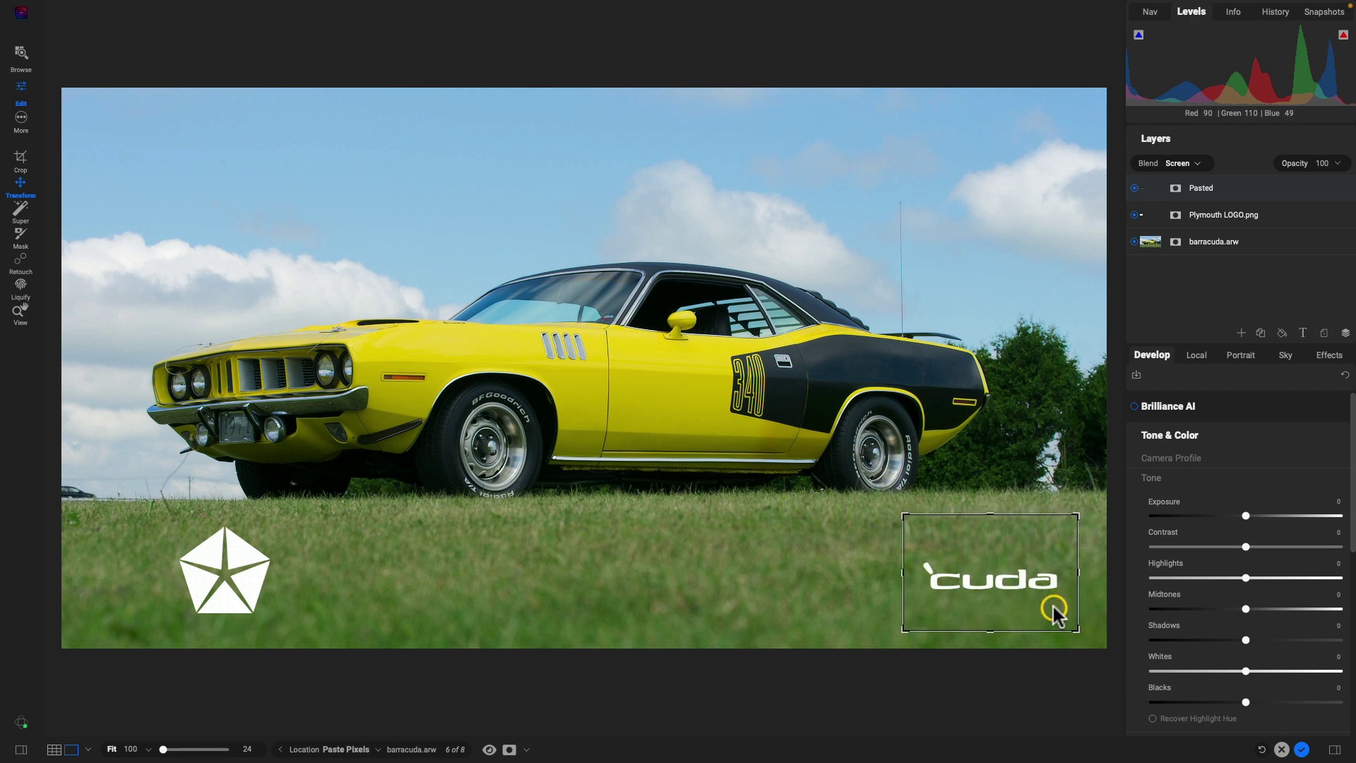
left_click_drag(1038, 592, 991, 588)
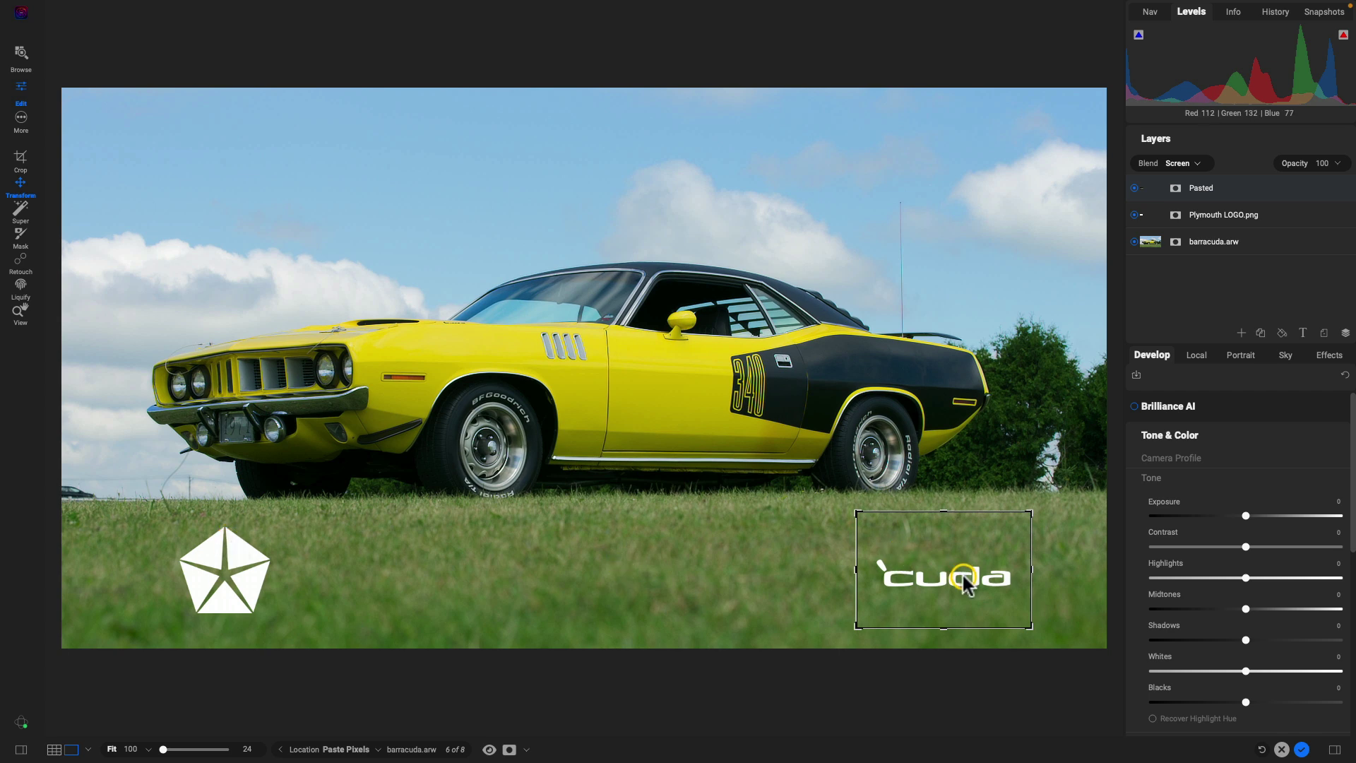
Step: Rename the Pasted layer to 'Cuda'
double_click(1200, 189)
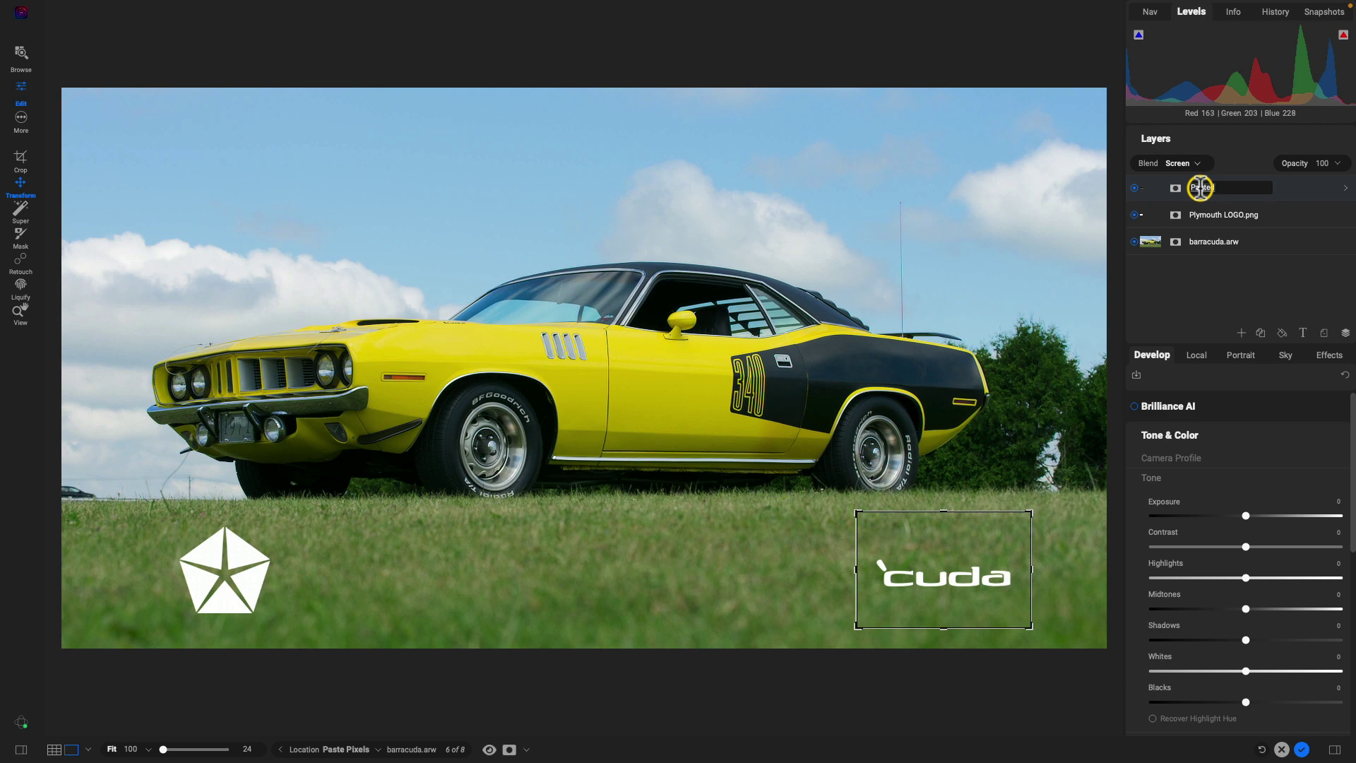
type("Cuda")
key("Return")
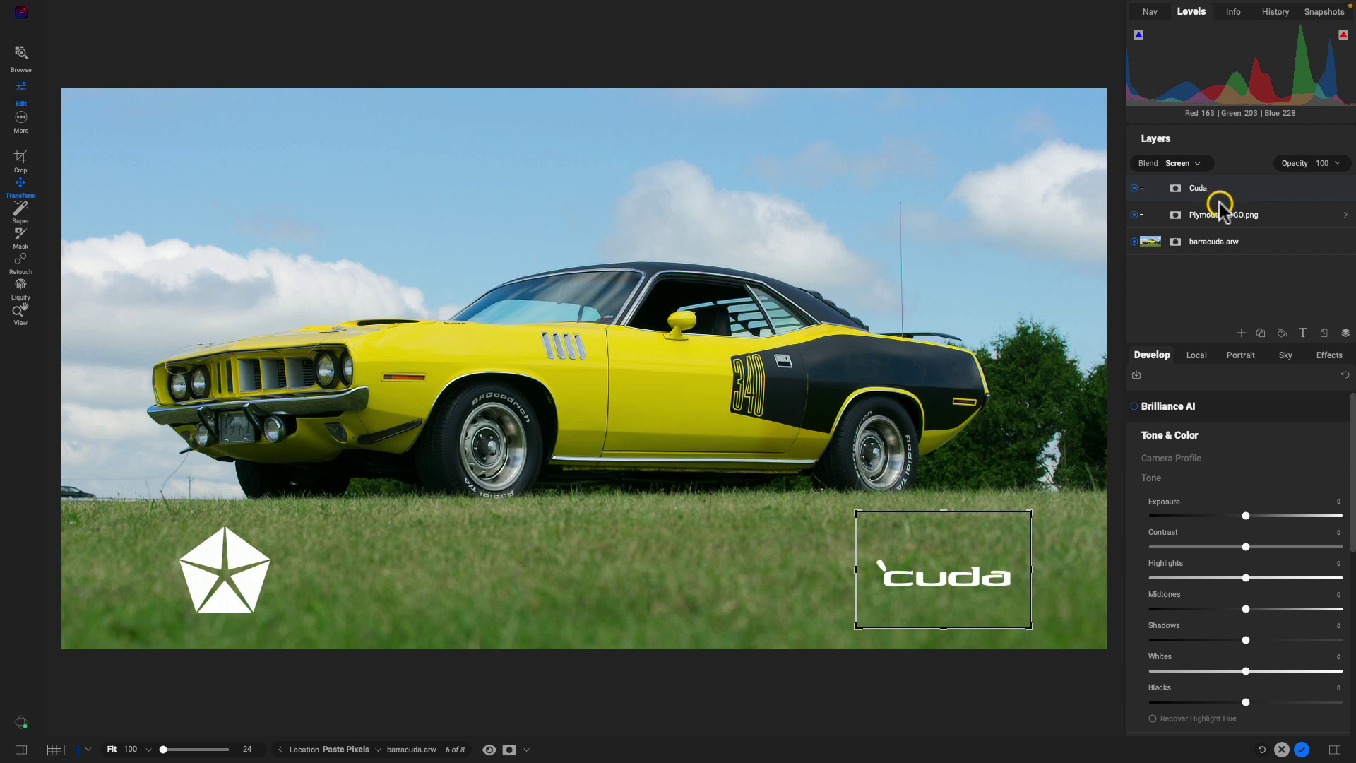
key("super+Tab")
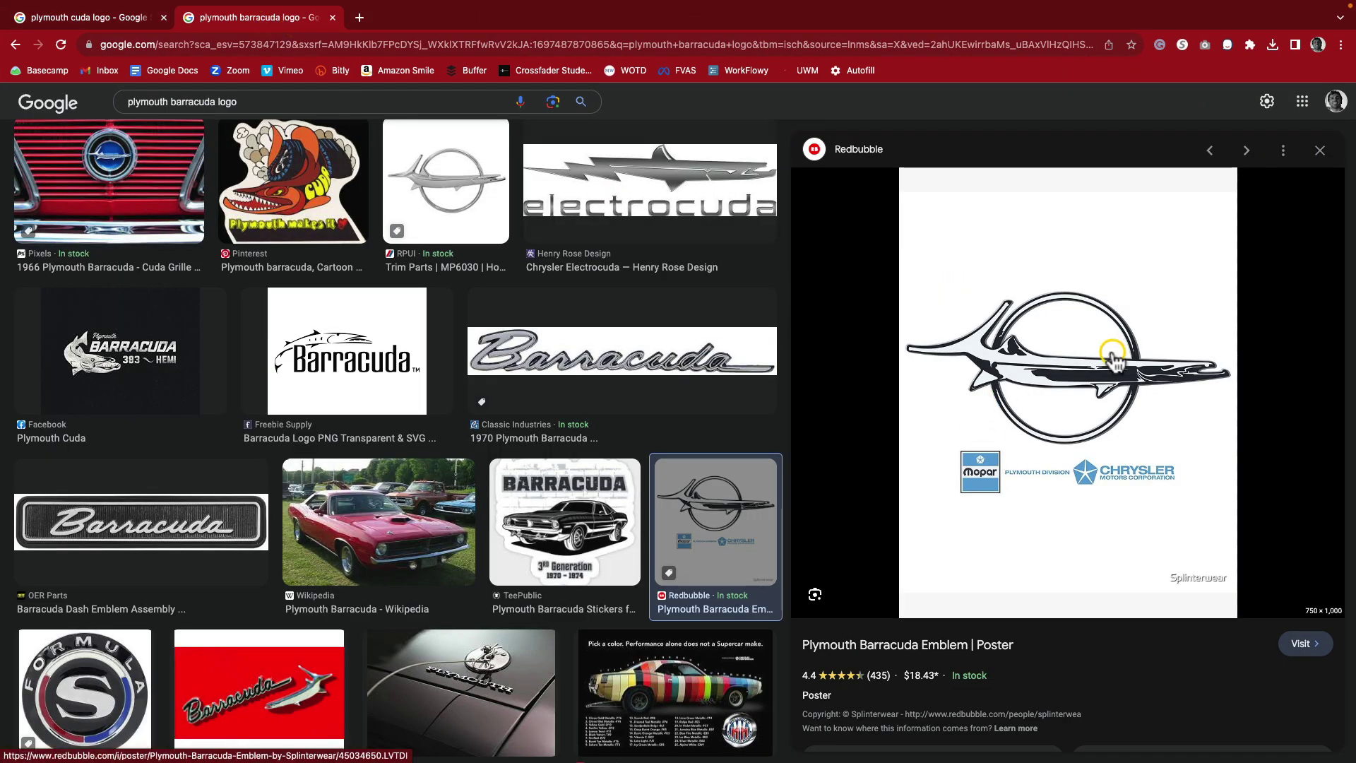
Step: Copy the Redbubble Plymouth Barracuda Emblem preview image
right_click(1033, 362)
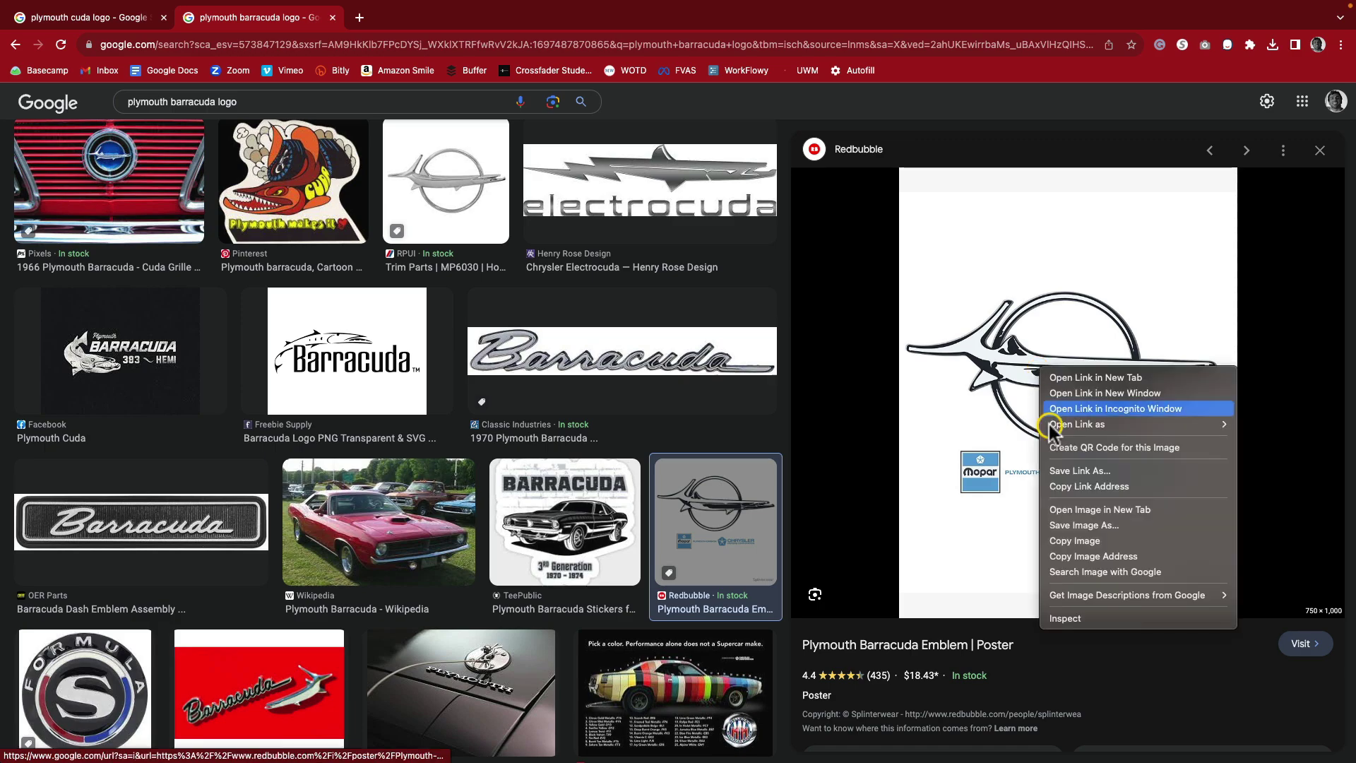
left_click(1099, 535)
key("super+Tab")
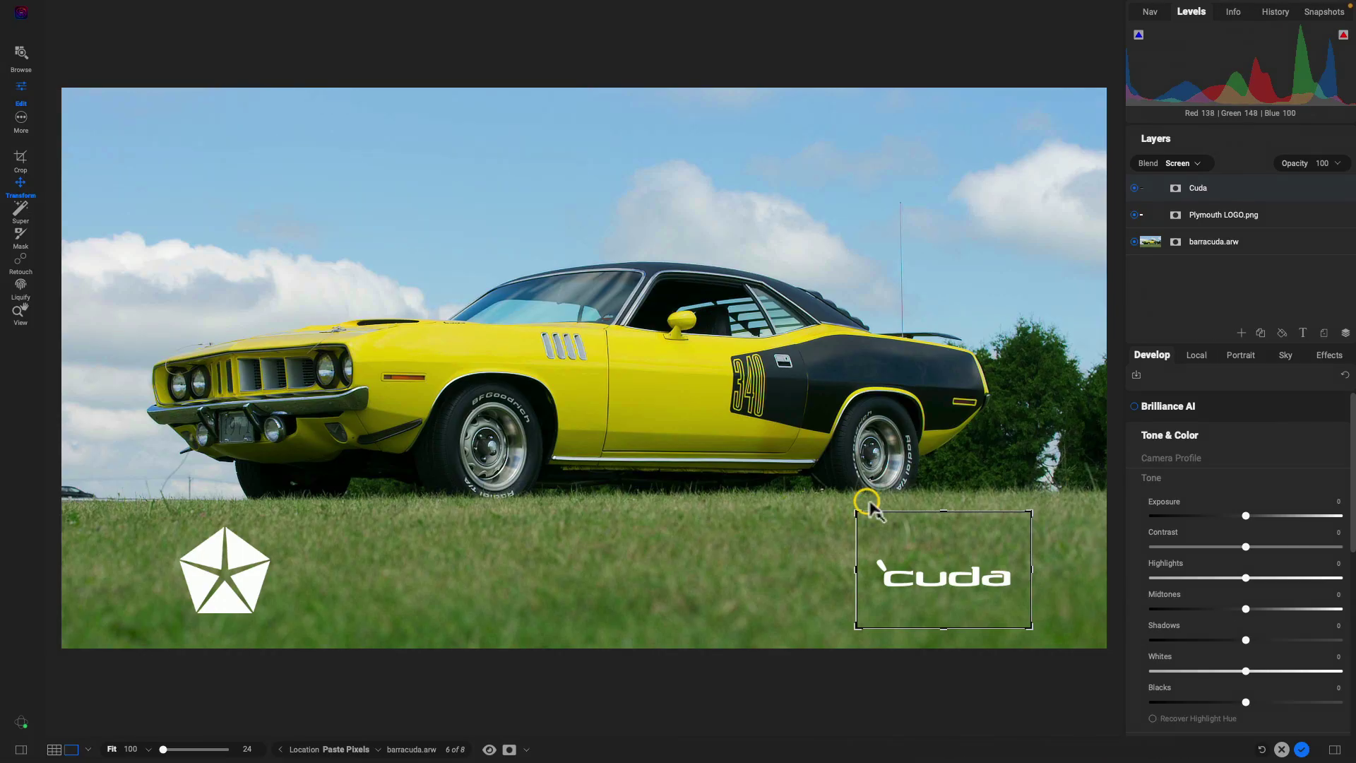
Step: Paste the Barracuda emblem as a new layer, move it down onto the grass, and zoom in
key("super+v")
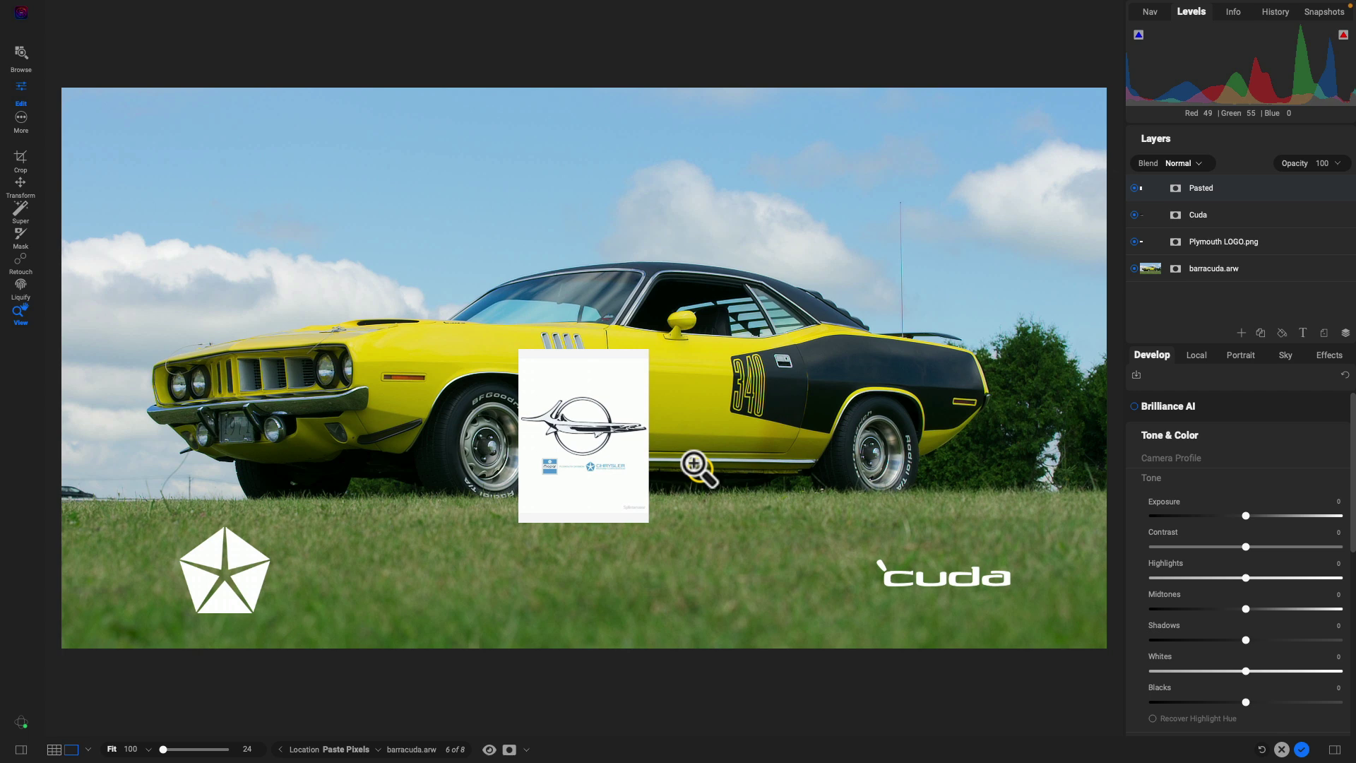
key("v")
left_click_drag(611, 427, 621, 569)
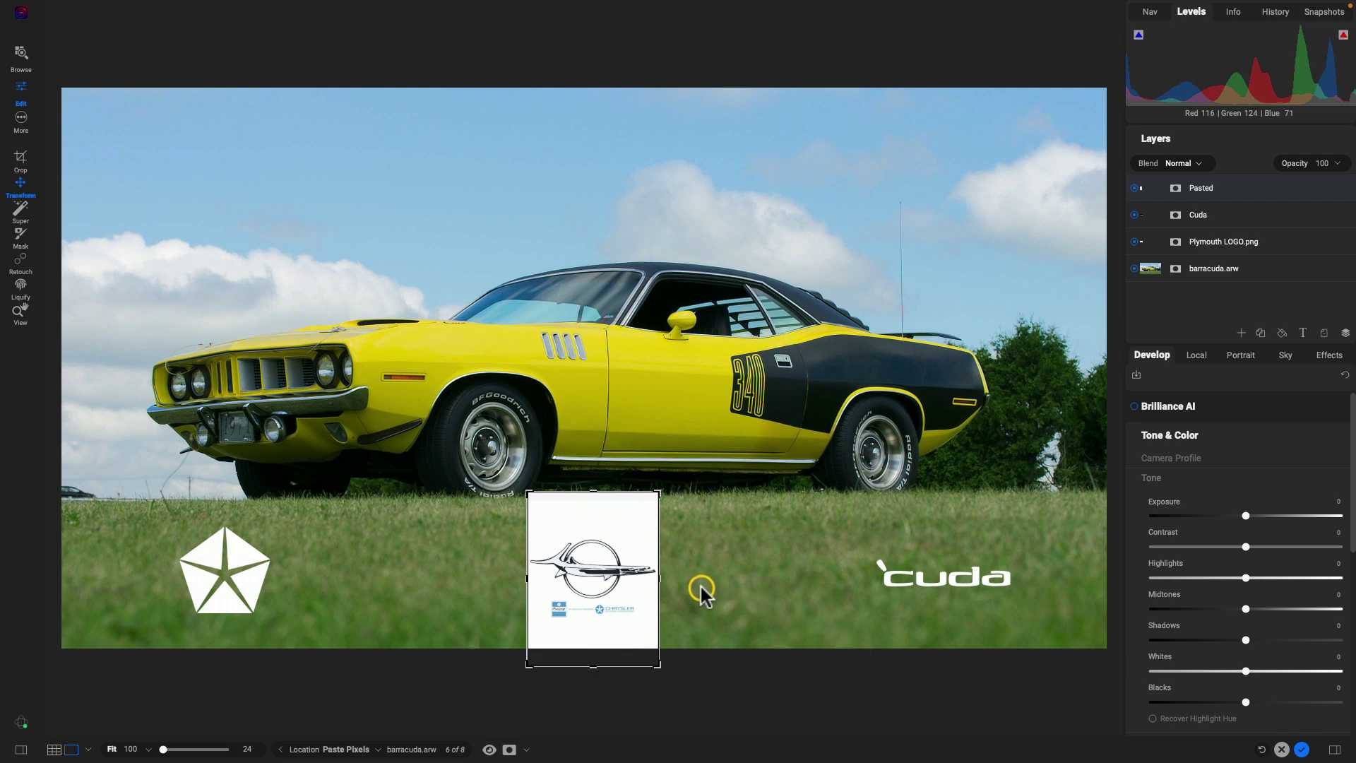
key("super+plus")
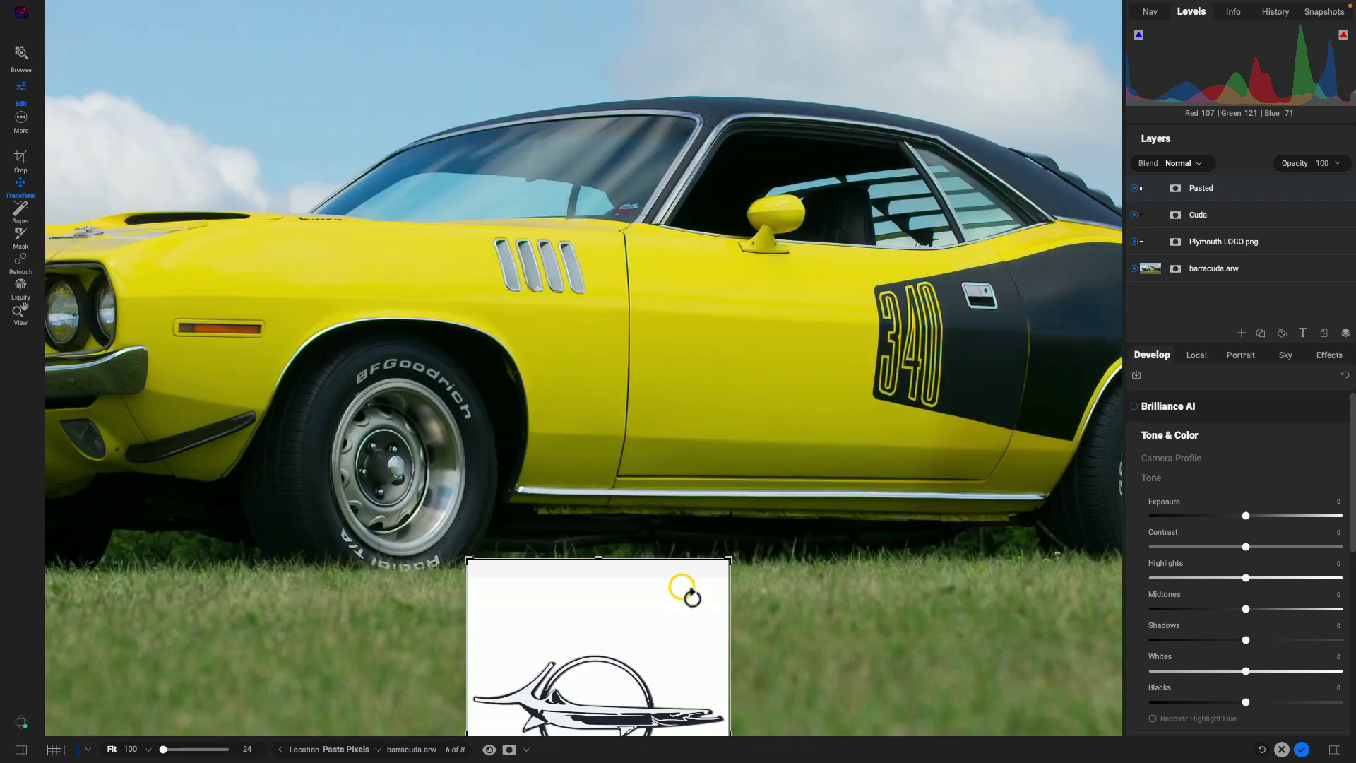
scroll(691, 596, "down", 5)
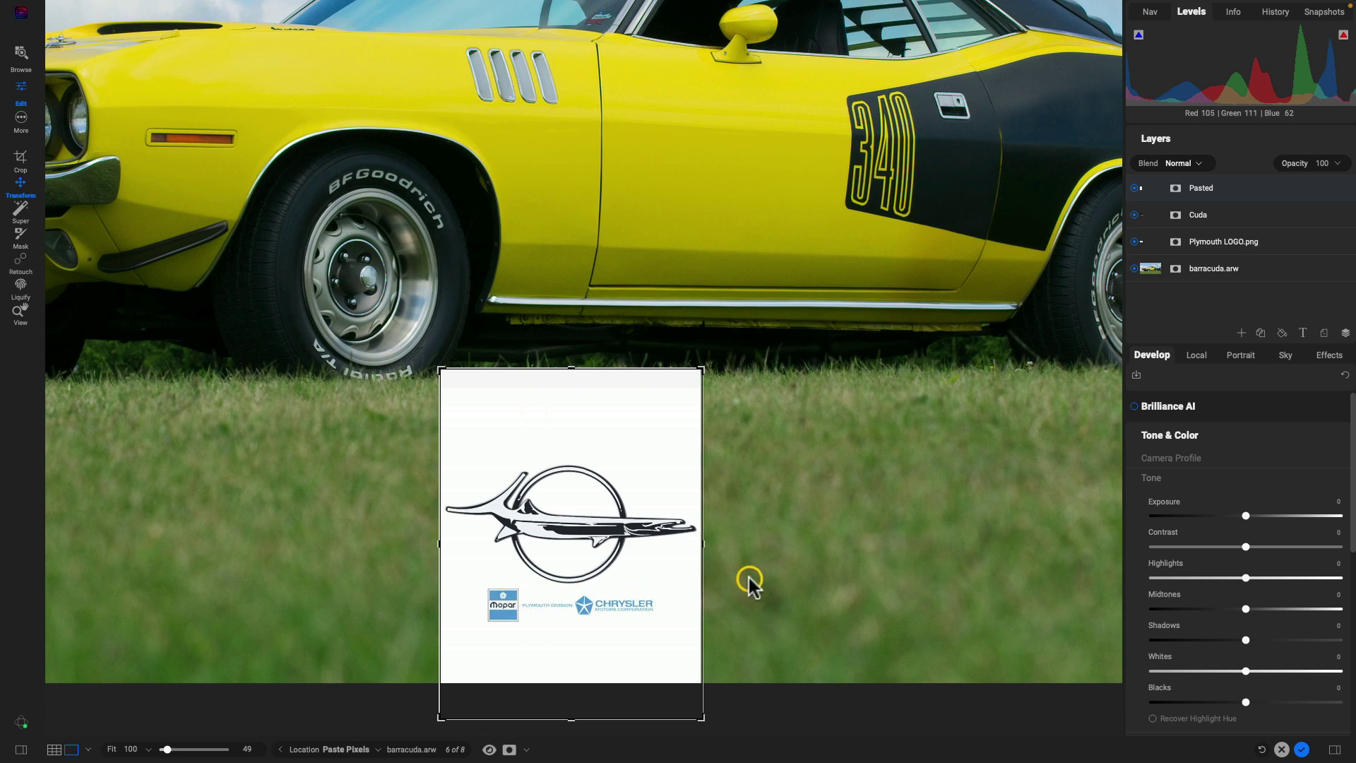
Step: Start a polygon mask outline around the Mopar and Chrysler logos beneath the fish emblem
key("m")
left_click_drag(747, 579, 580, 589)
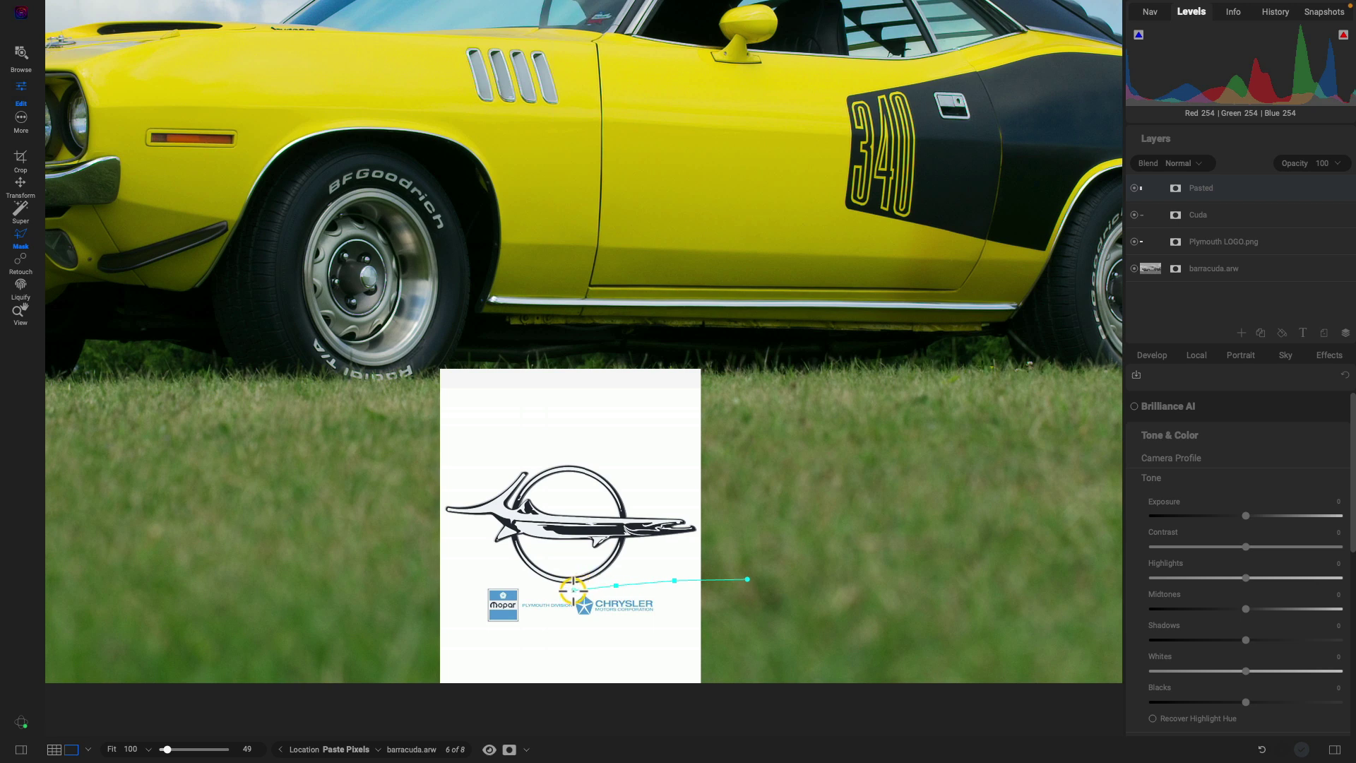
left_click(573, 589)
left_click(530, 585)
left_click(479, 561)
left_click(383, 591)
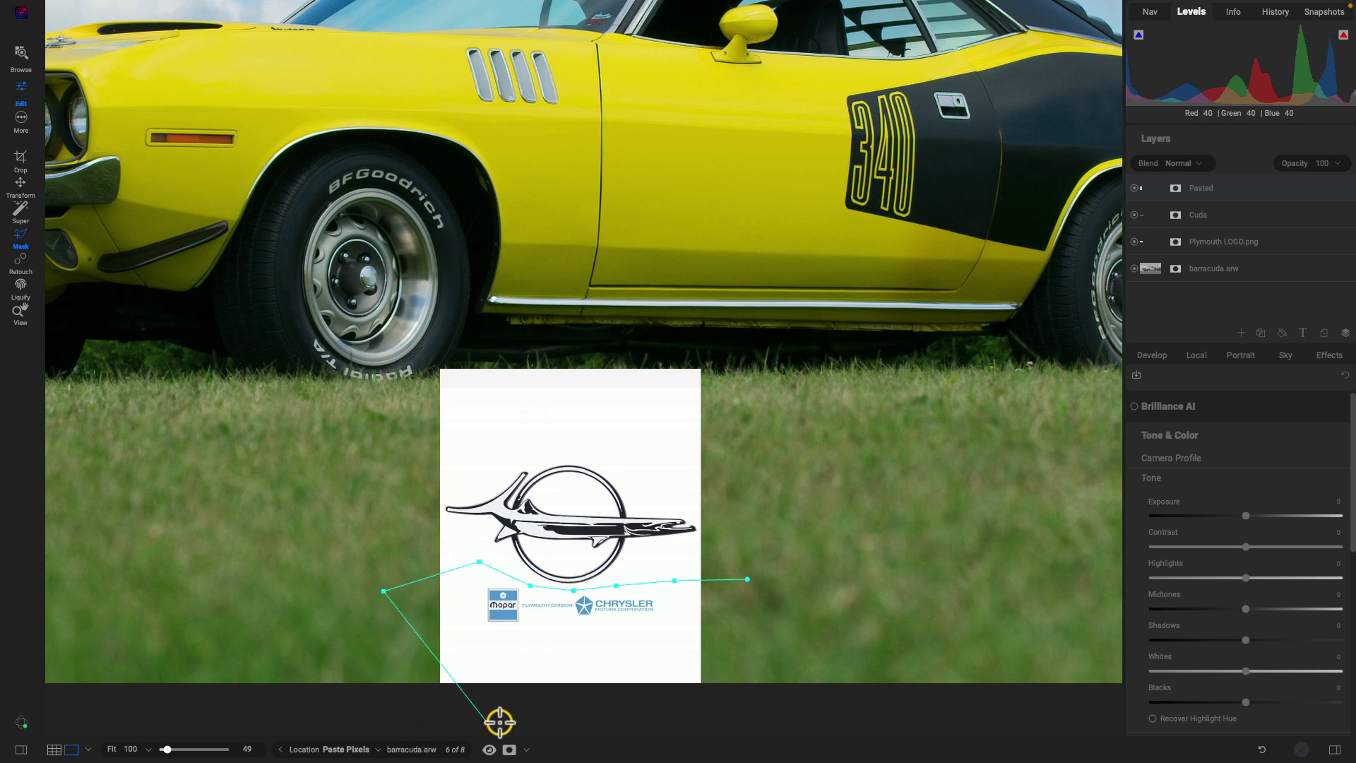
left_click(429, 705)
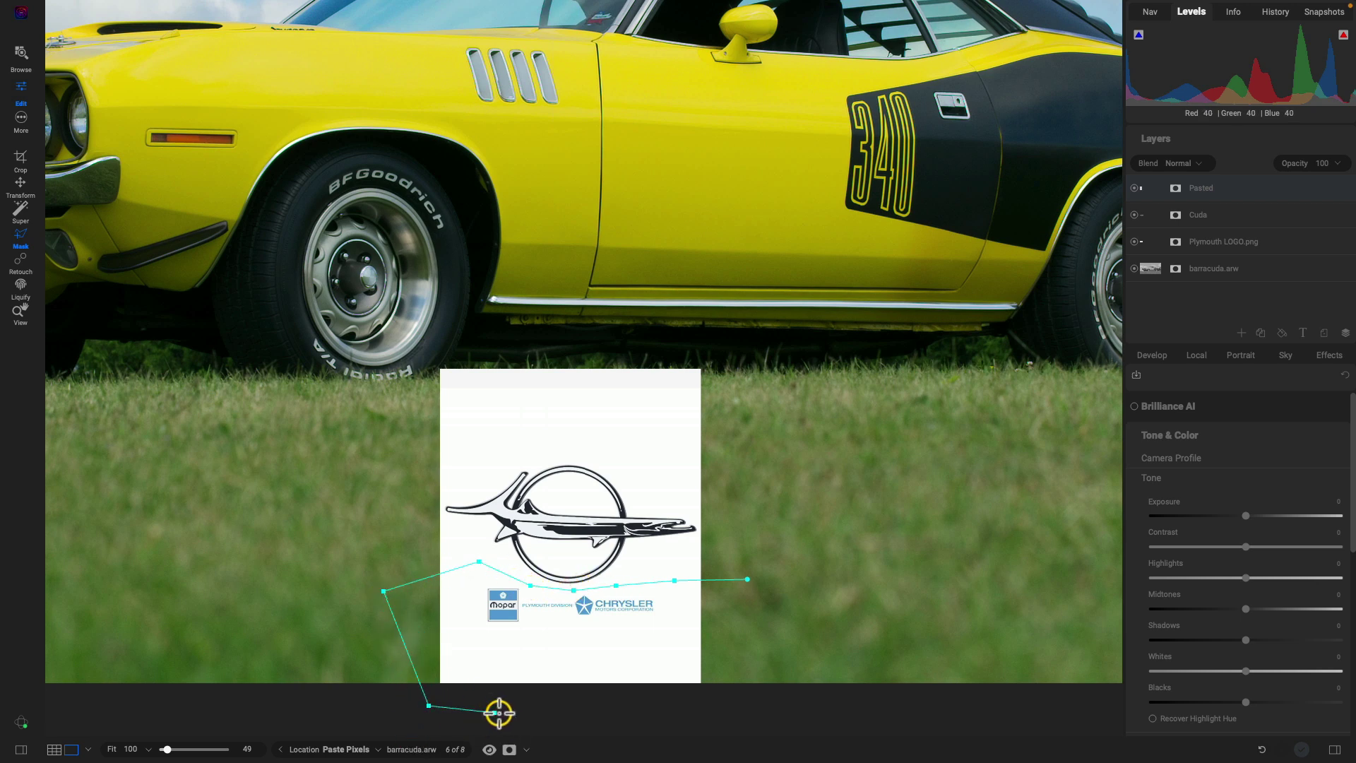
Step: Close the mask outline along the bottom and hide the enclosed Mopar and Chrysler area
left_click(500, 712)
left_click(630, 712)
left_click(750, 708)
left_click(781, 642)
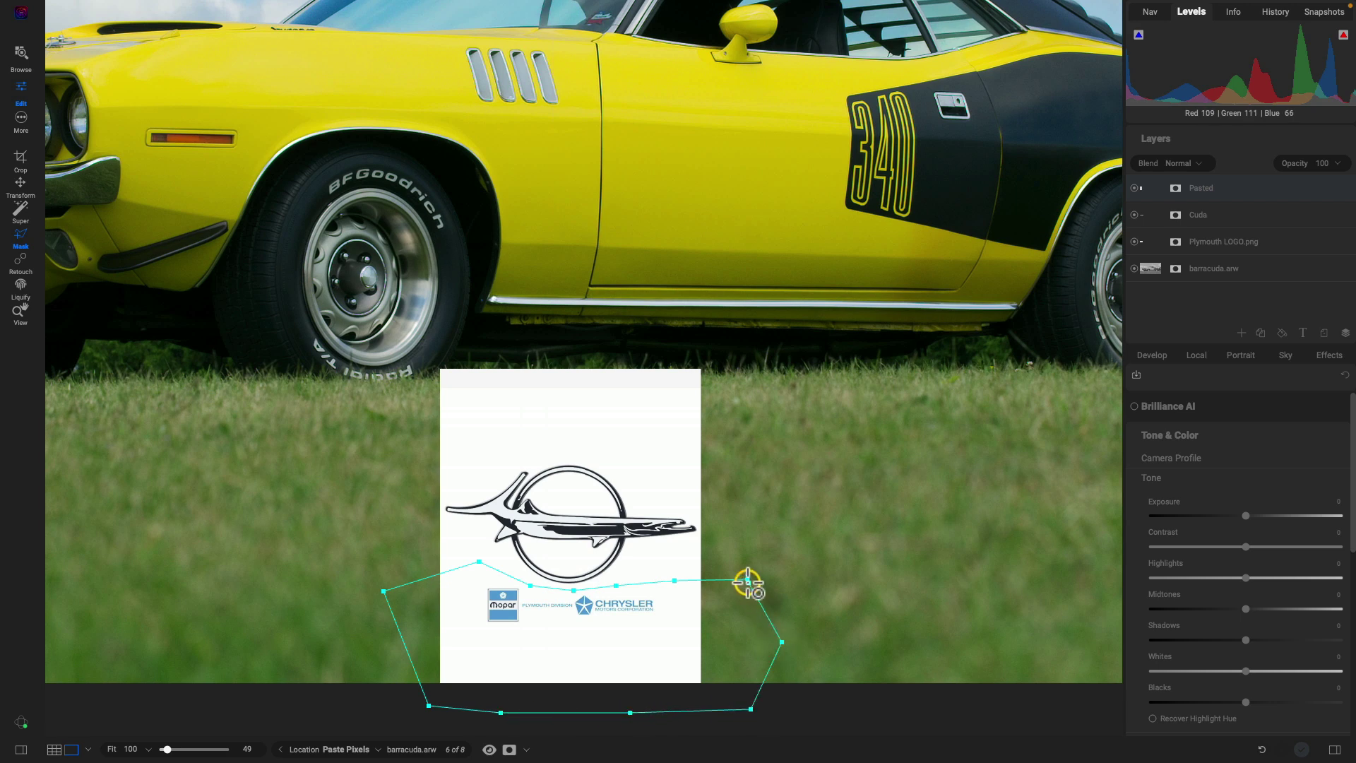
left_click(747, 579)
left_click(631, 629)
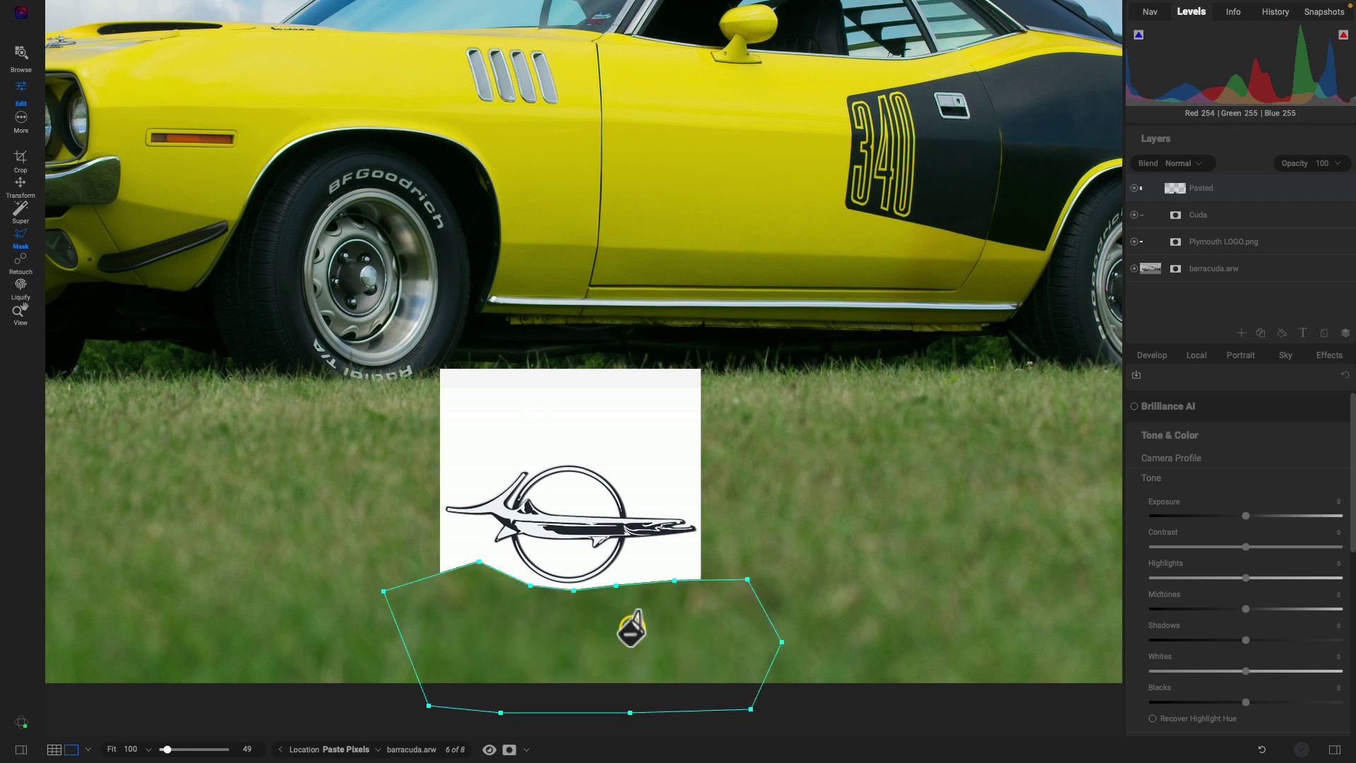
key("ctrl+t")
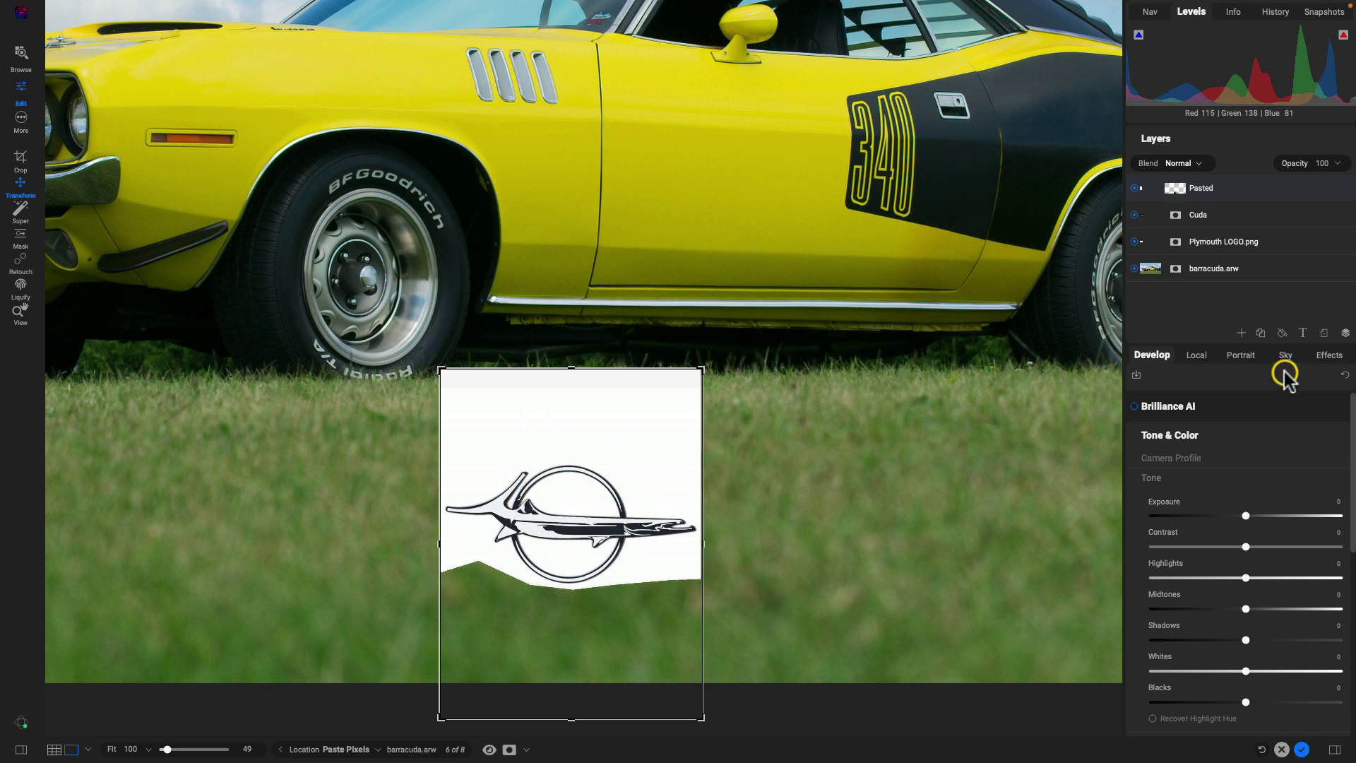
Step: Add a Curves filter to the emblem layer and invert the curve, making the emblem white on black
left_click(1328, 360)
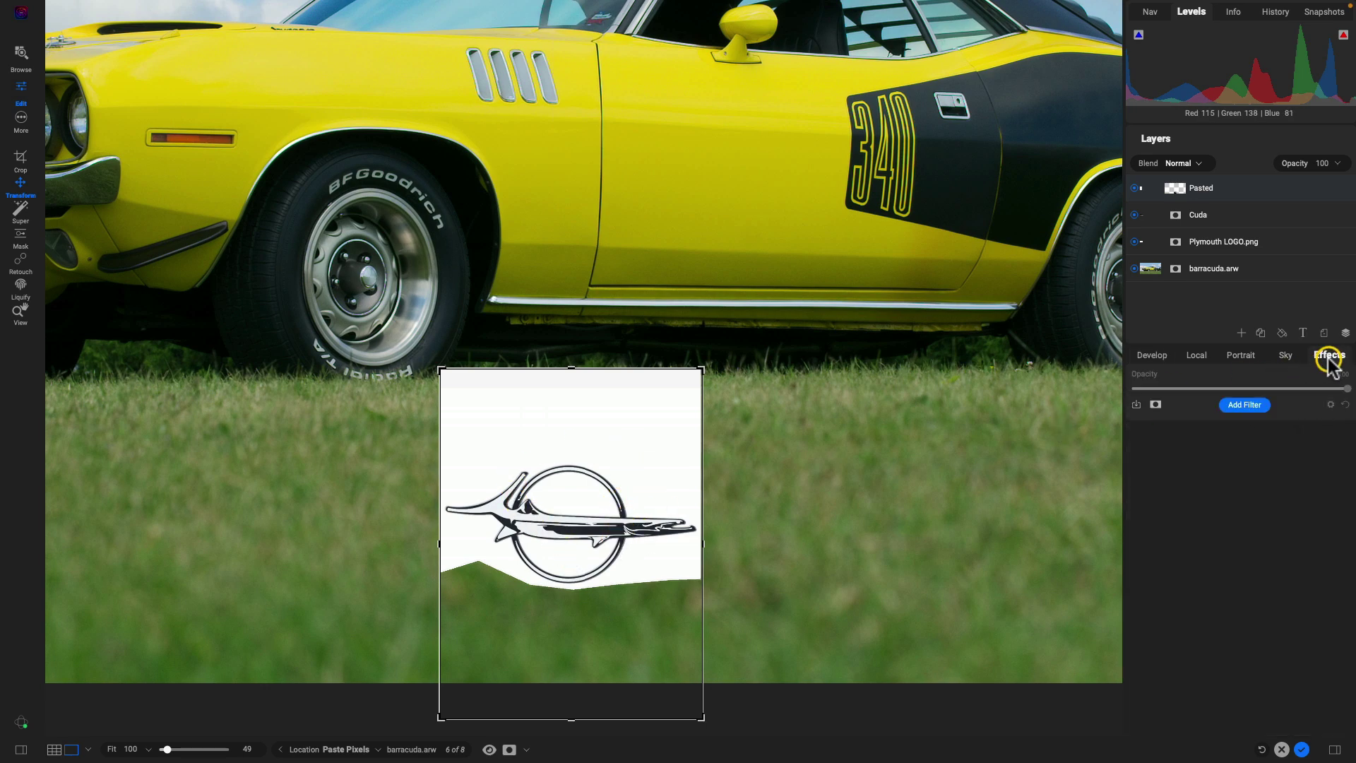
left_click(1253, 409)
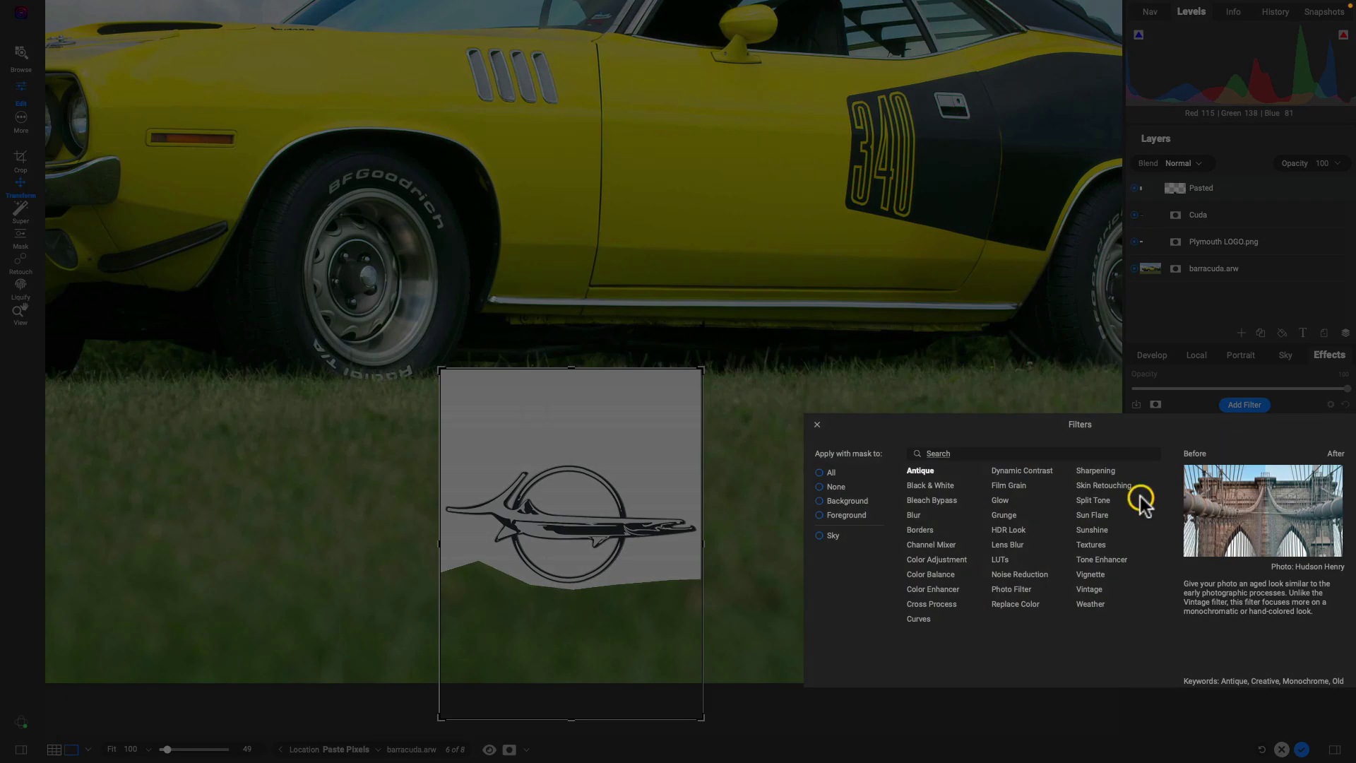
left_click(922, 619)
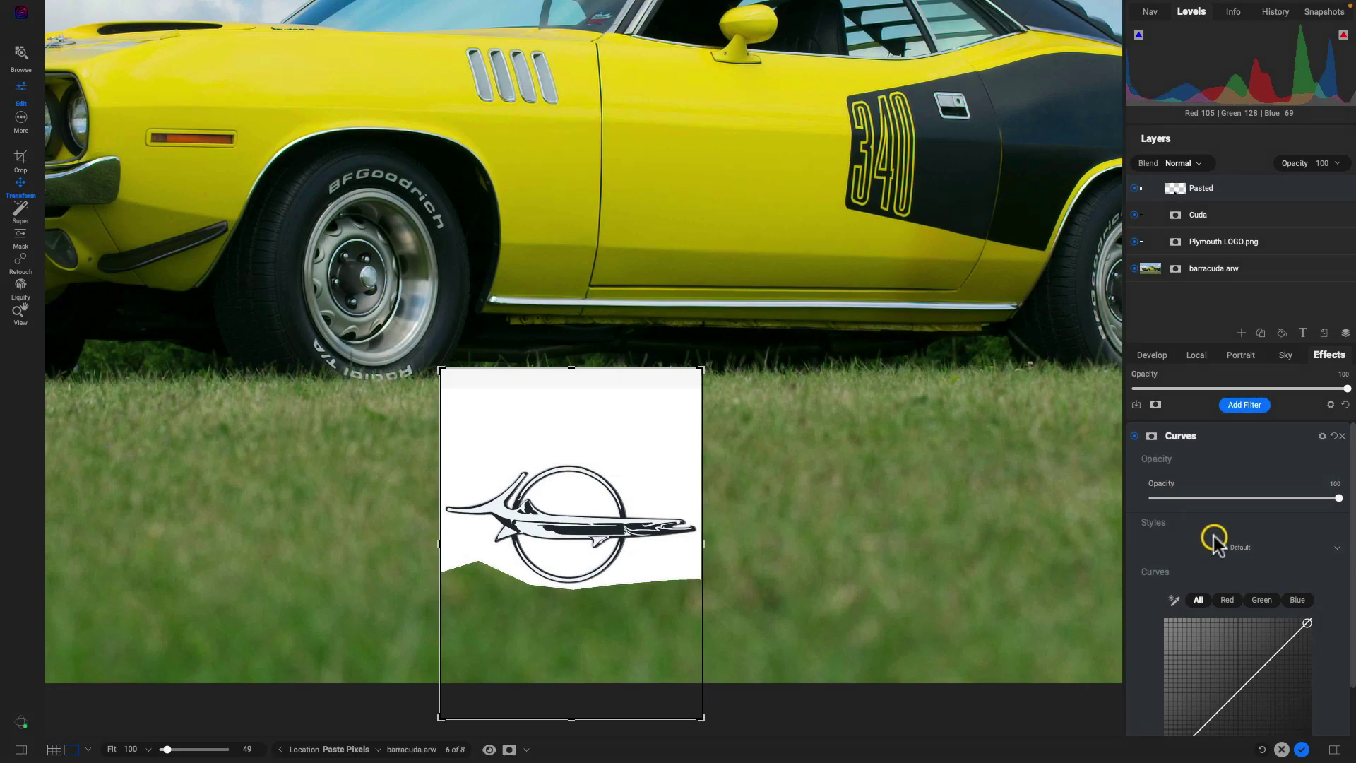
left_click_drag(1166, 705, 1118, 557)
left_click_drag(1306, 564, 1307, 710)
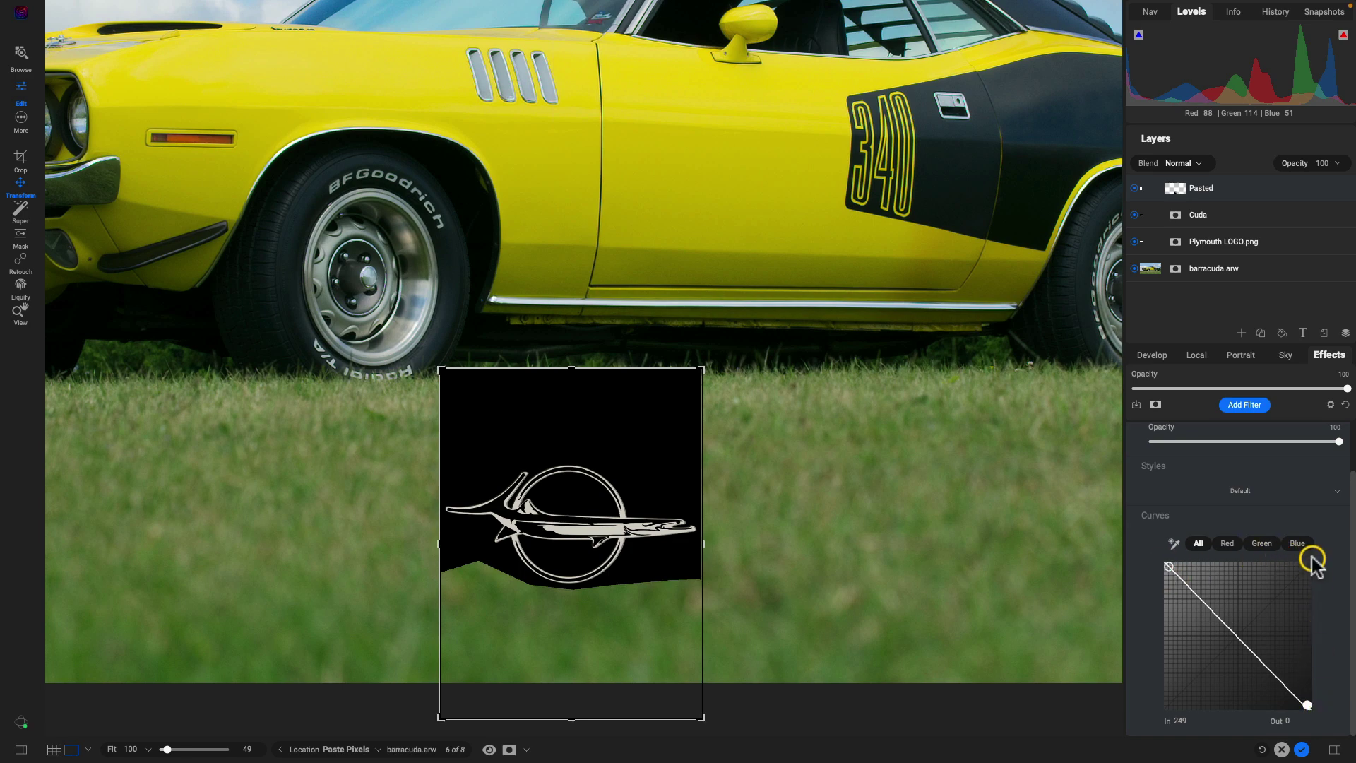
left_click_drag(1310, 702, 1314, 715)
left_click(1170, 568)
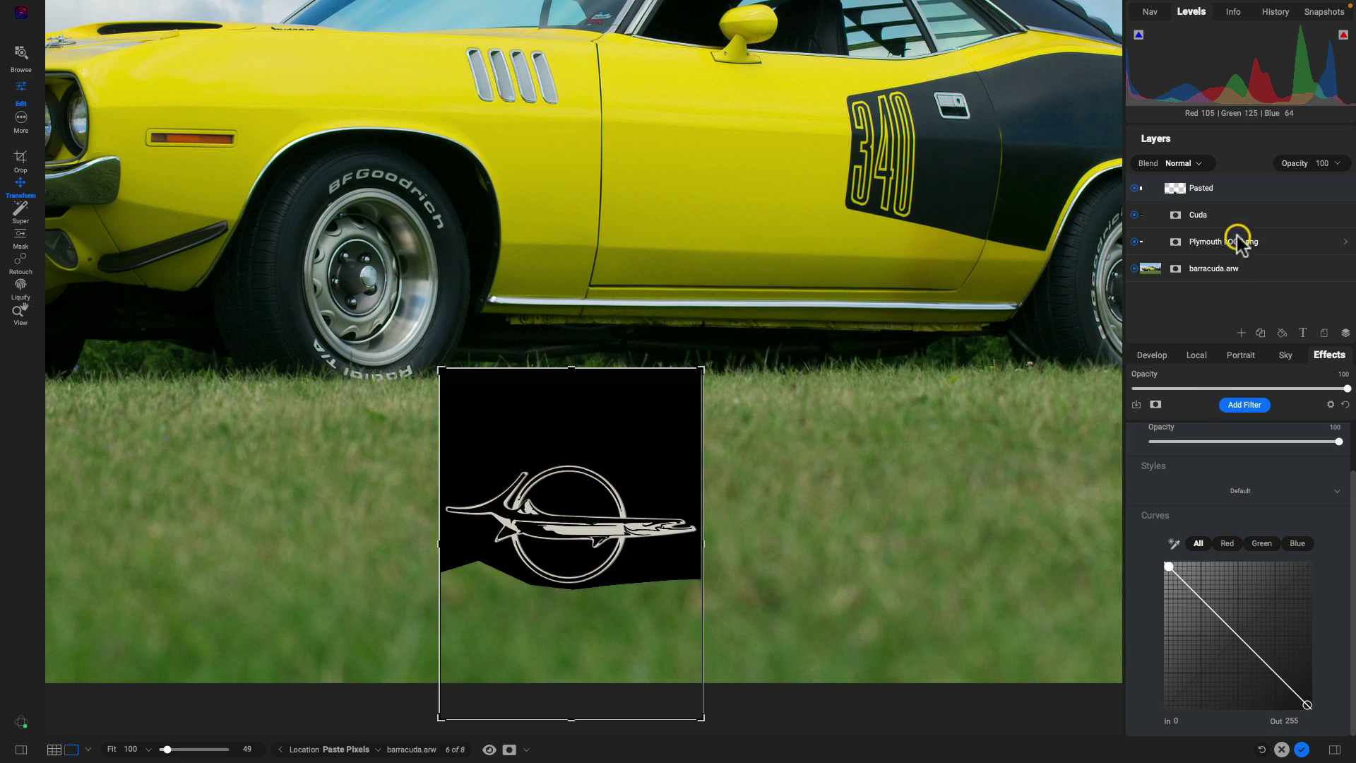
Step: Blend the emblem layer with Screen and rename it 'barracuda logo'
left_click(1199, 164)
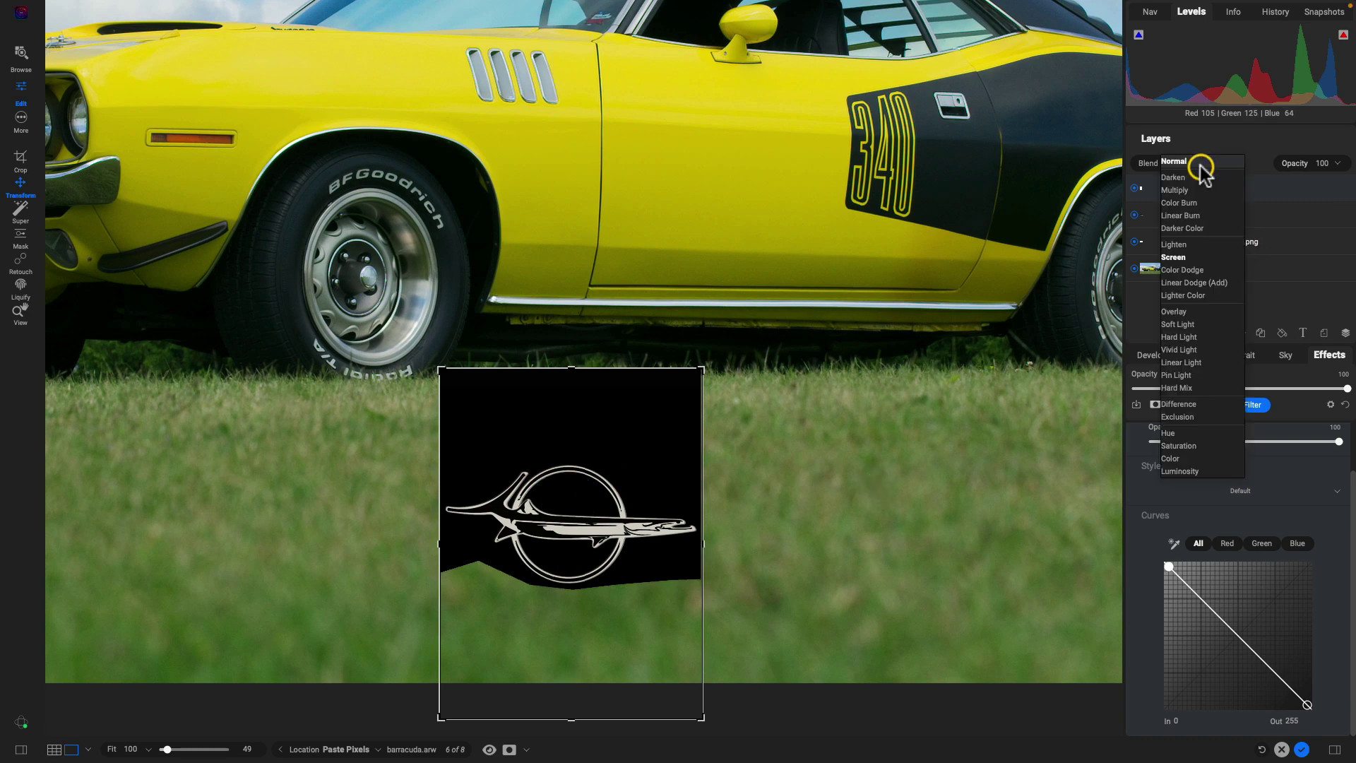
left_click(1173, 257)
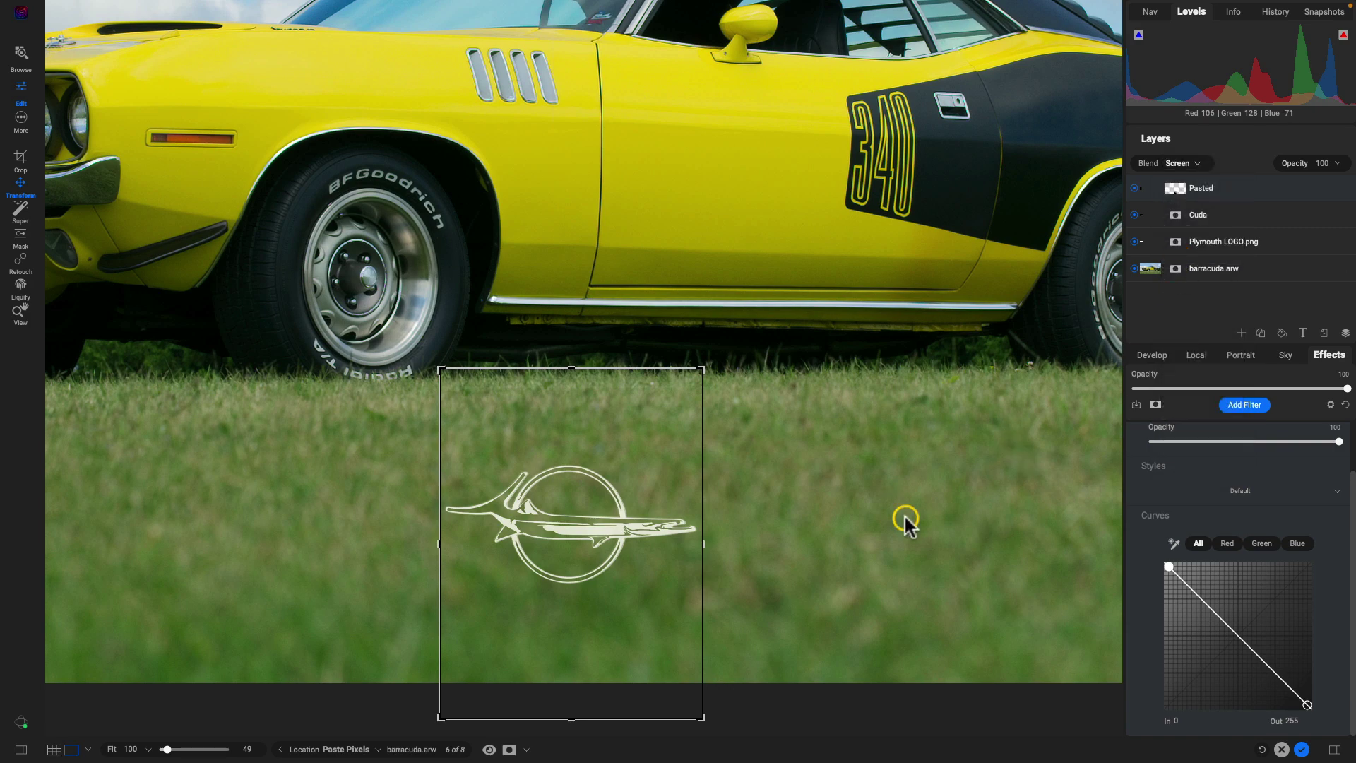
double_click(1207, 187)
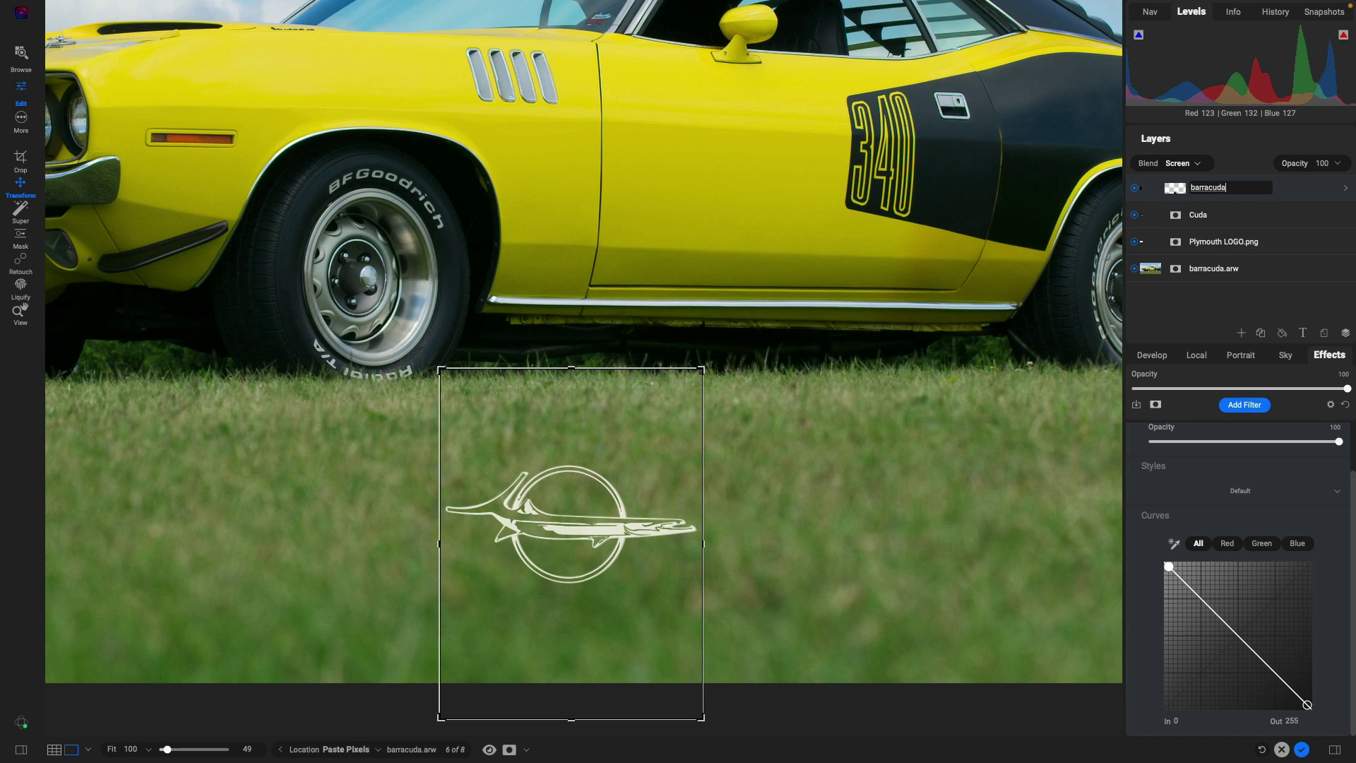
type("barracuda logo")
key("Return")
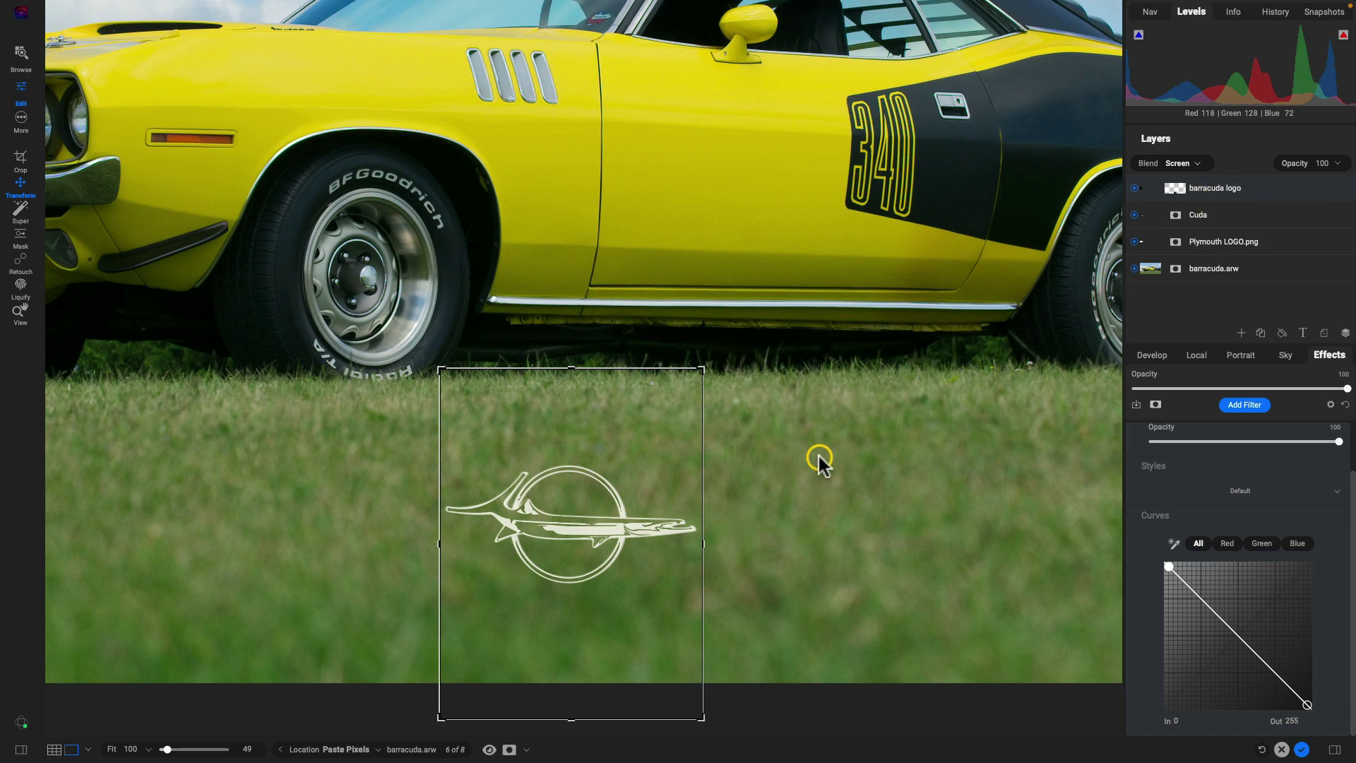
Step: Check the logo up close, then nudge the barracuda logo slightly left and down
key("z")
left_click(937, 450)
key("ctrl+0")
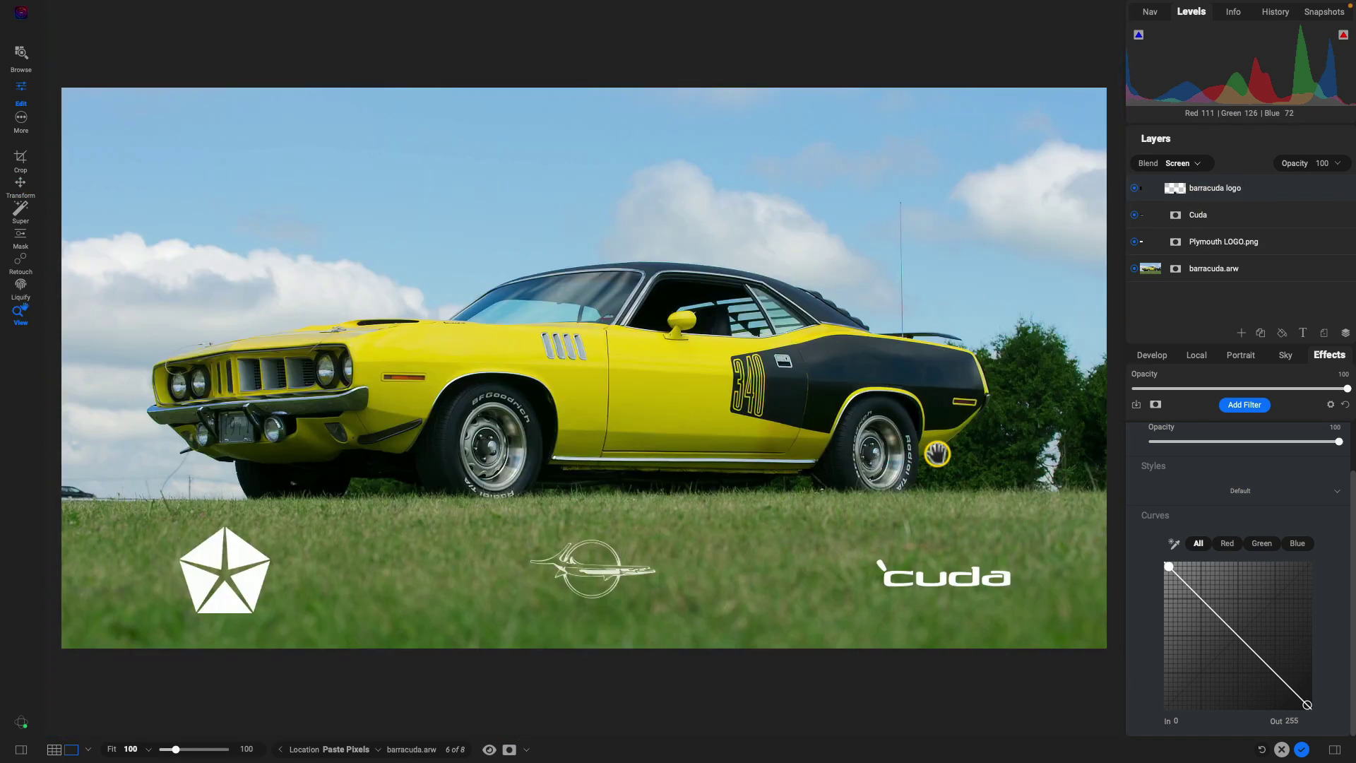
key("v")
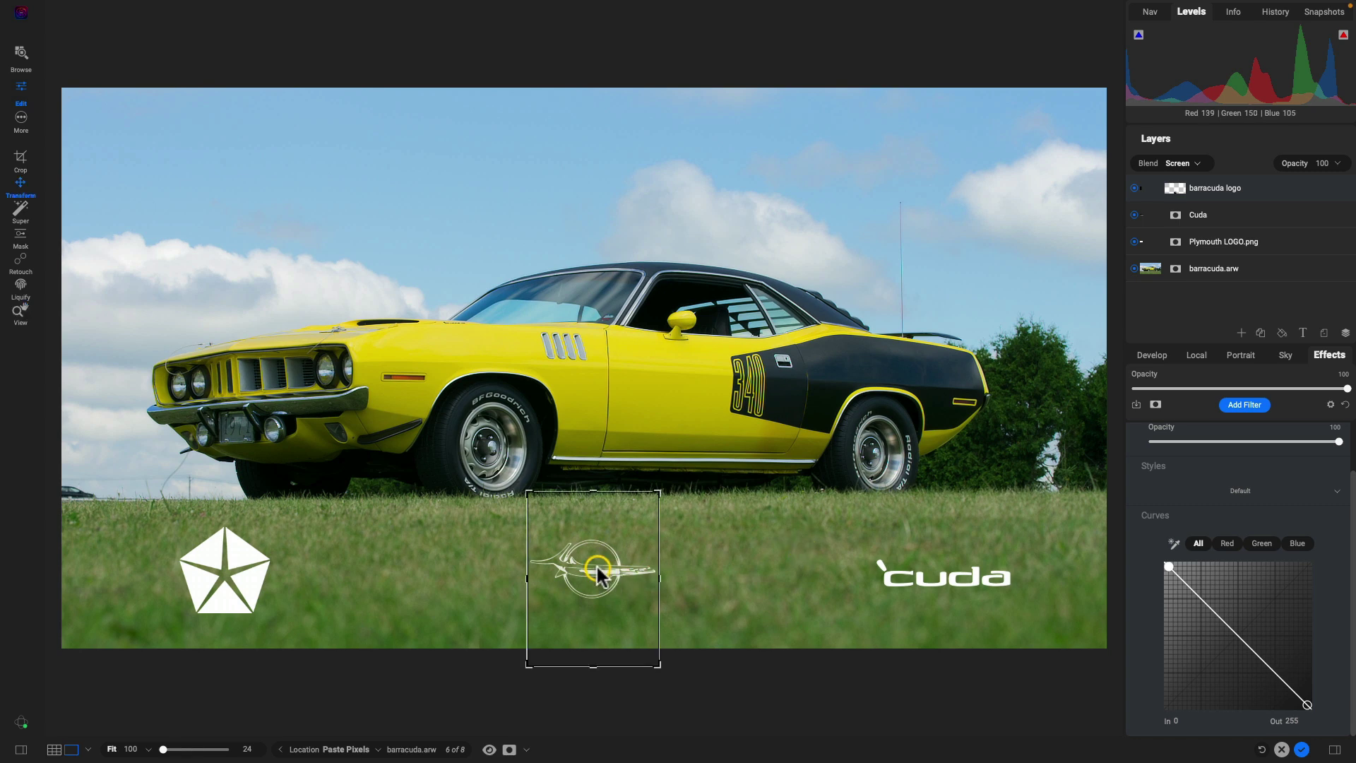
left_click_drag(596, 573, 595, 579)
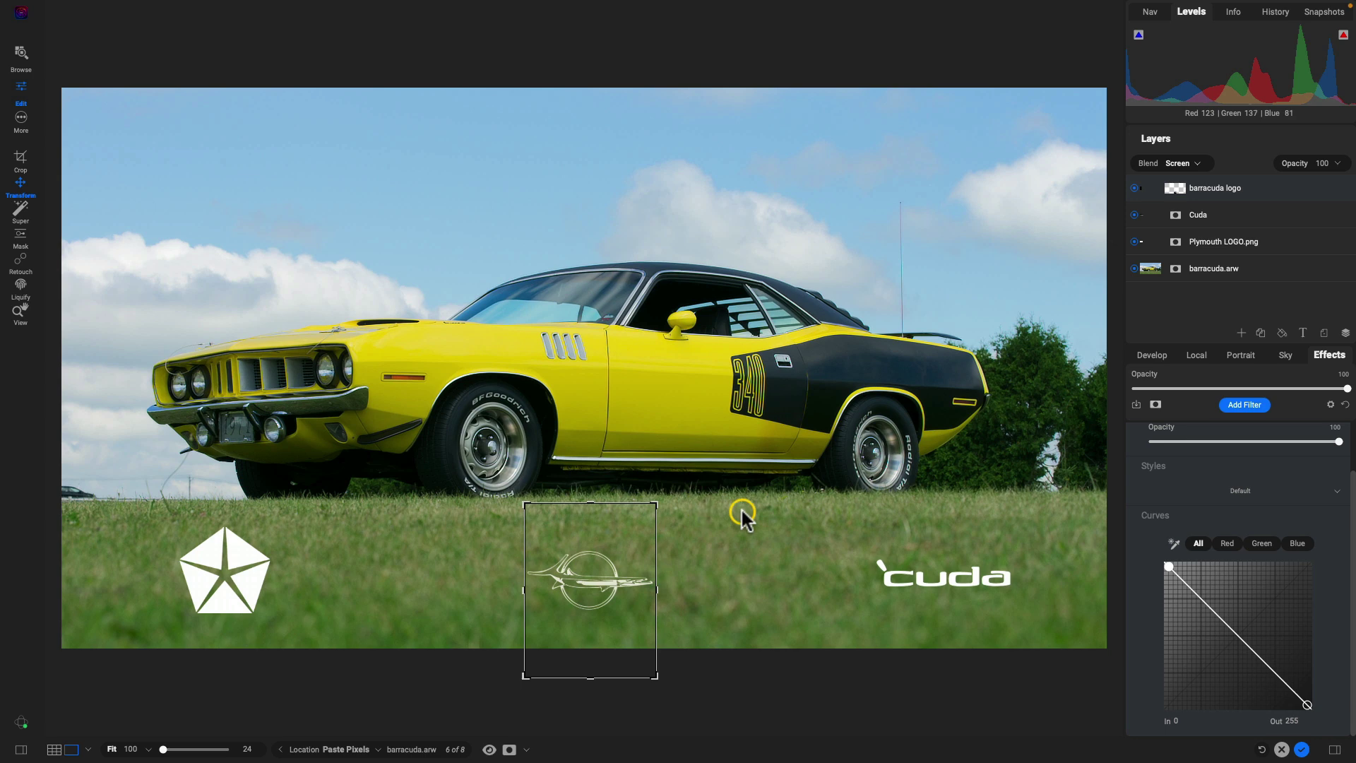
key("z")
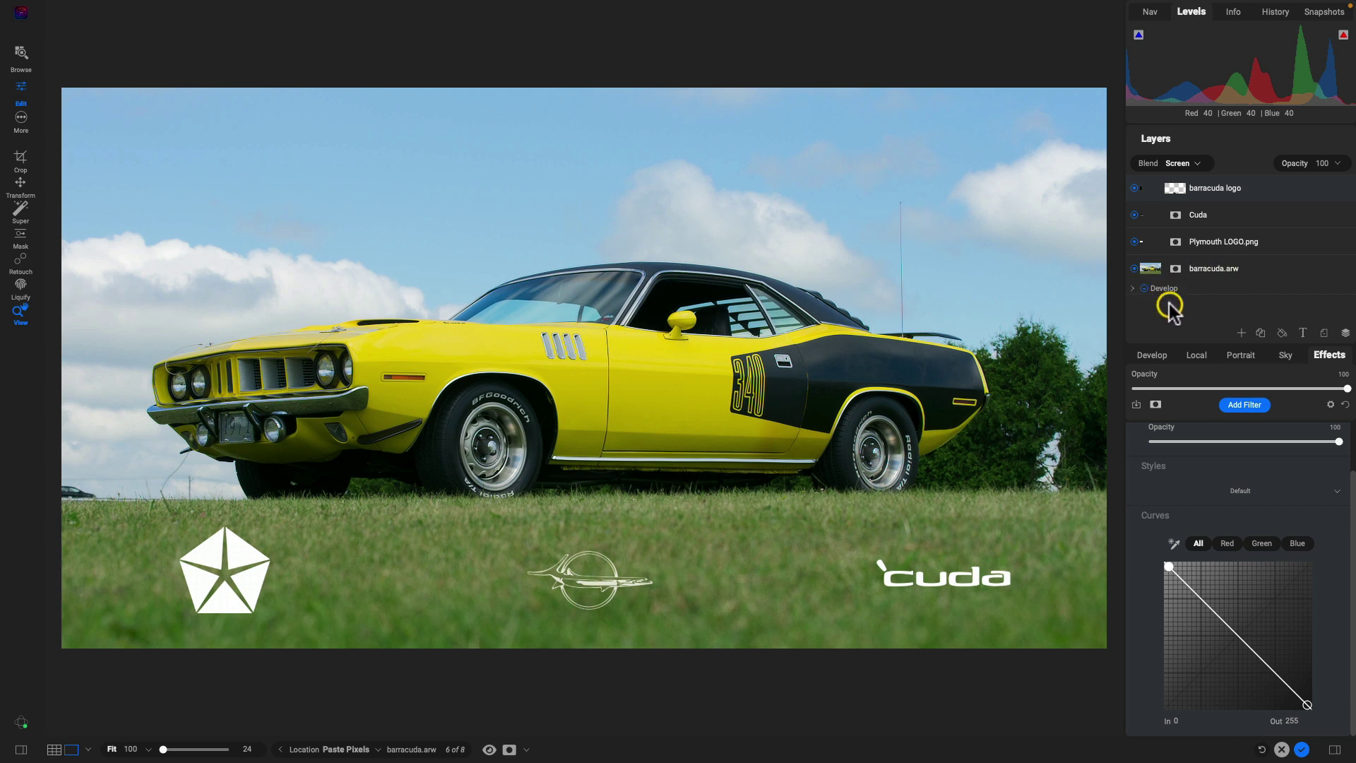
Step: Apply a Vignette filter in the Big Softy style to the barracuda.arw layer
left_click(1133, 289)
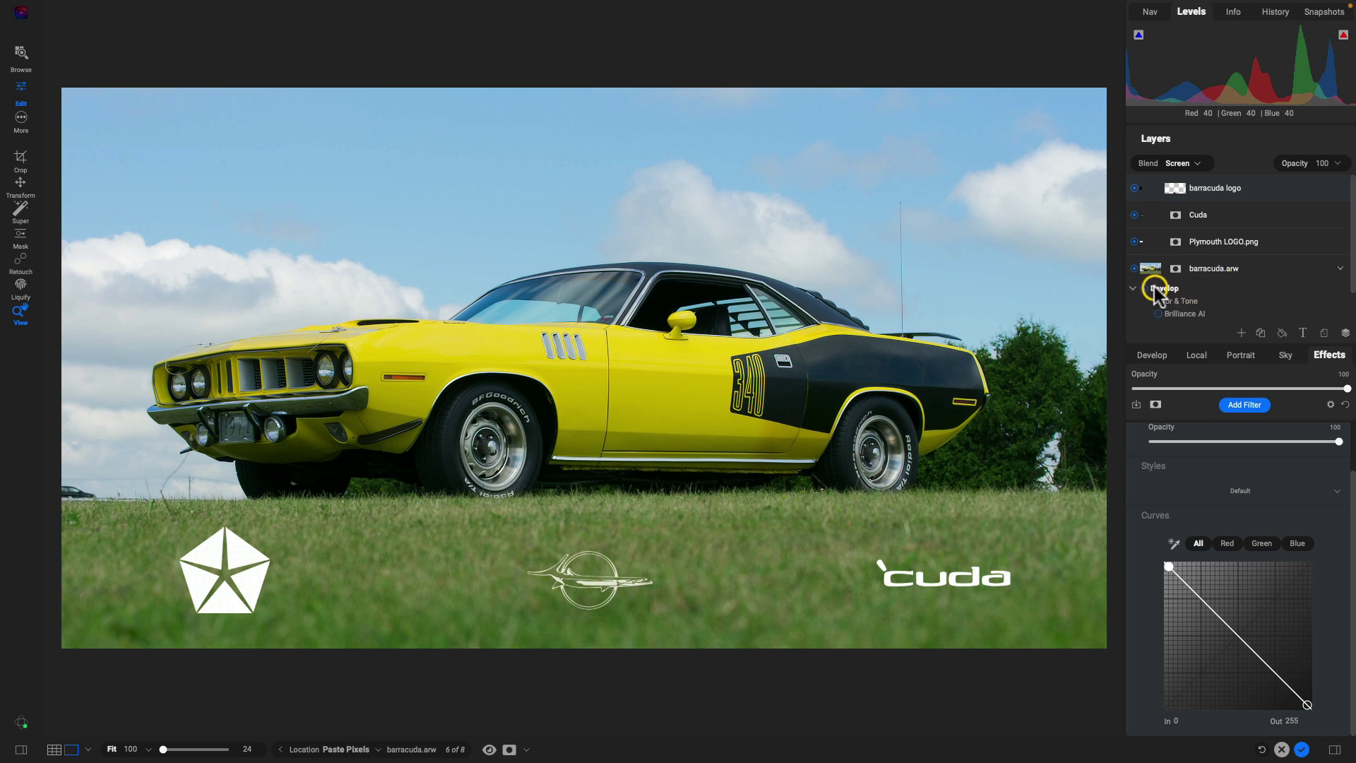
left_click(1133, 288)
left_click(1279, 269)
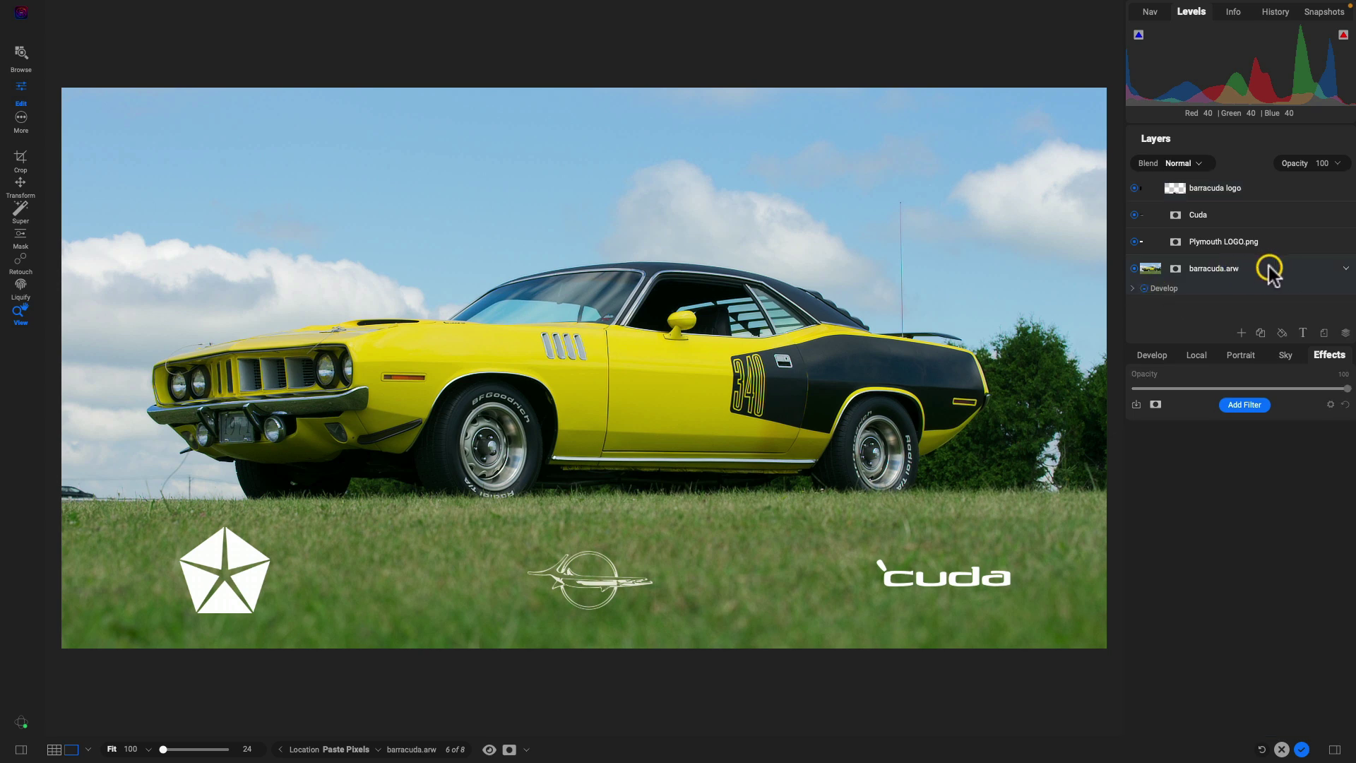
left_click(1244, 405)
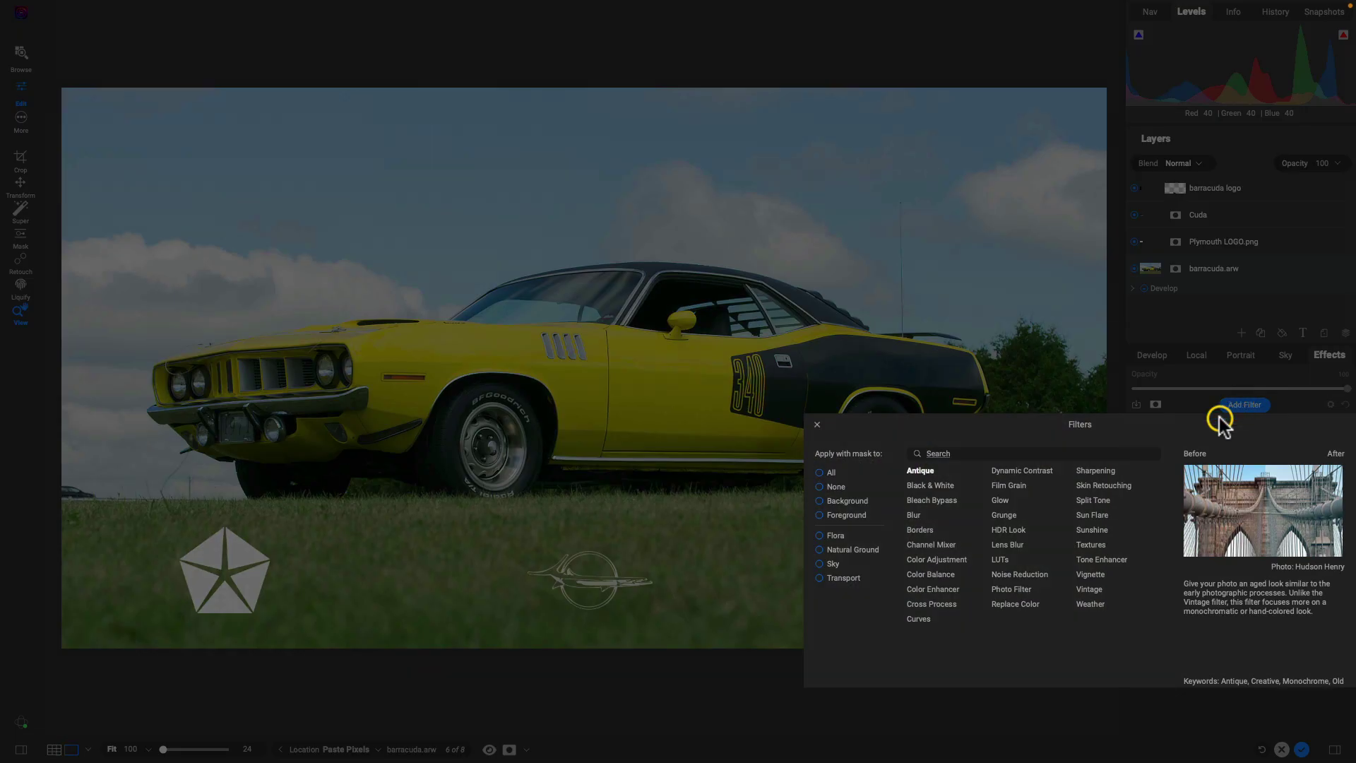
left_click(1092, 574)
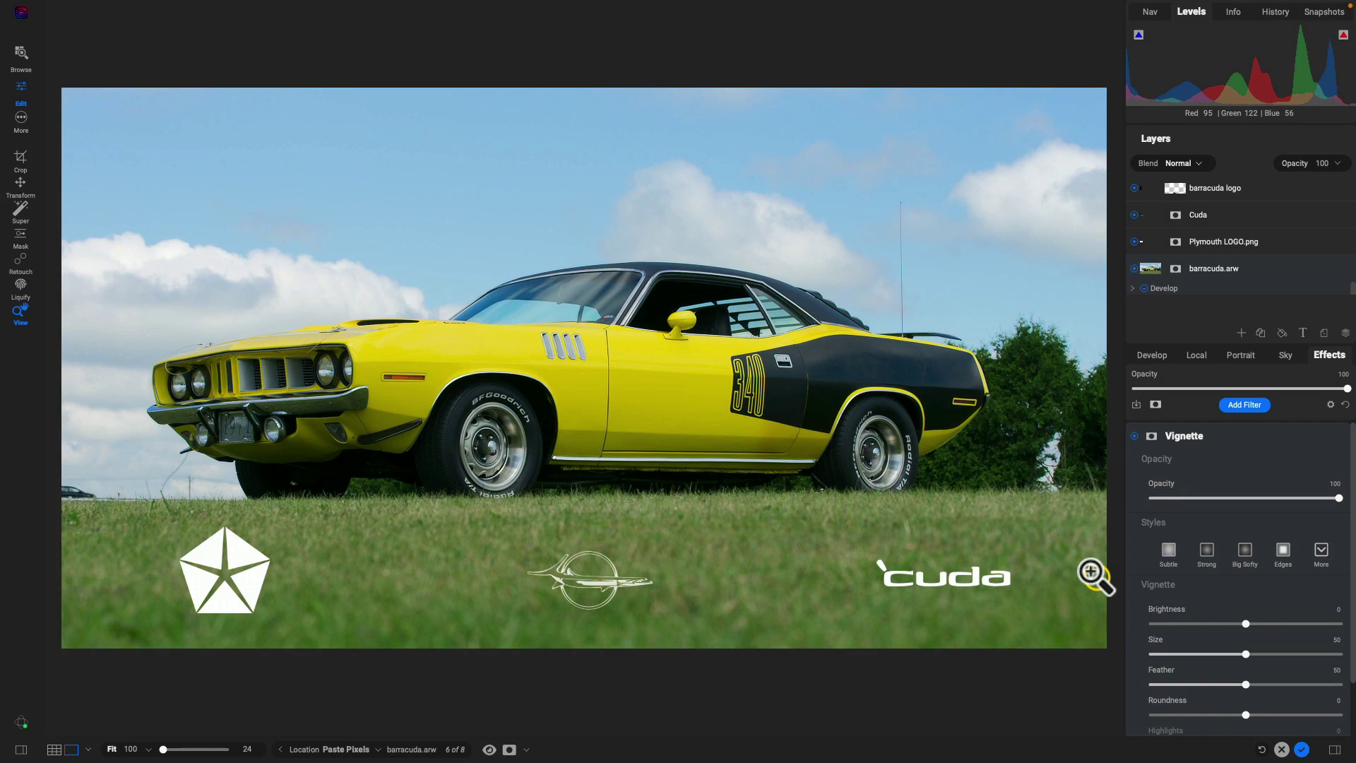
left_click(1243, 553)
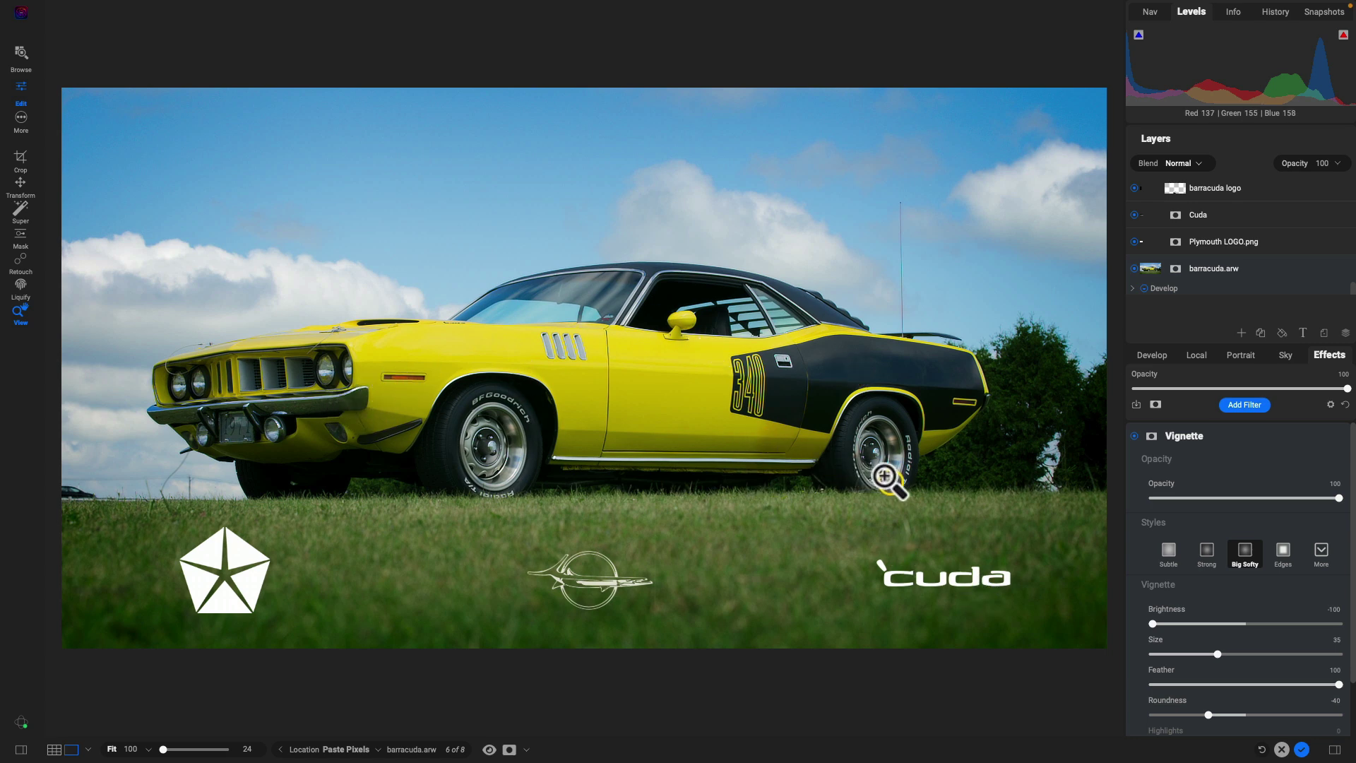
Step: Add a Dynamic Contrast filter with the Soft style to the photo
key("w")
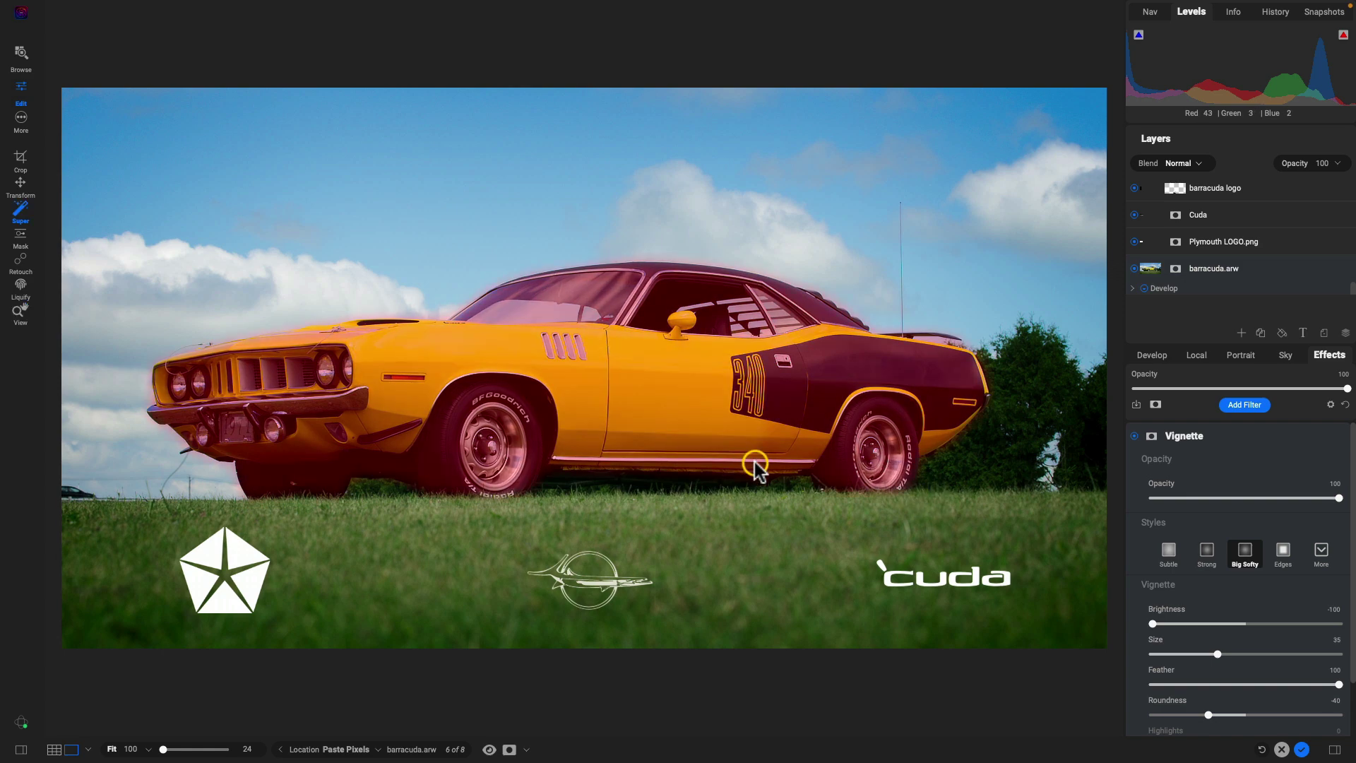
left_click(681, 416)
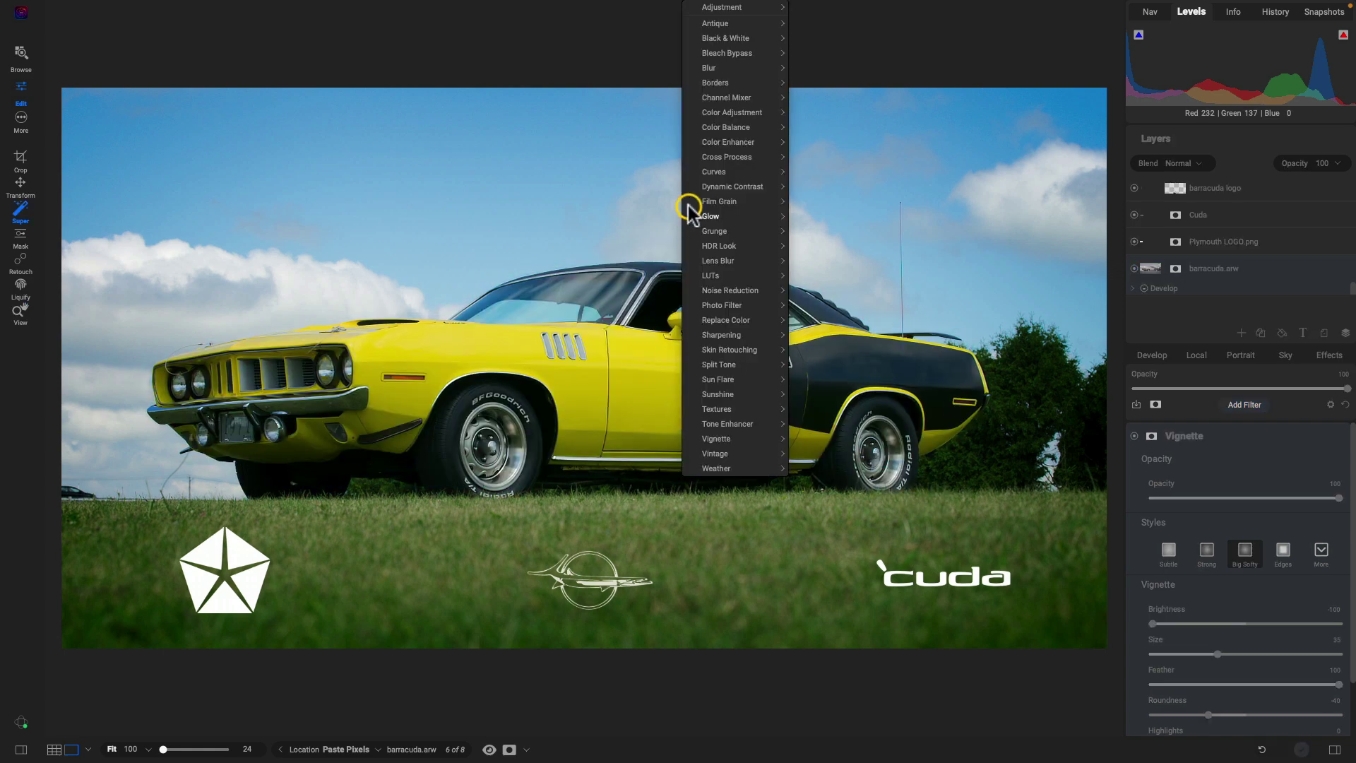
mouse_move(722, 188)
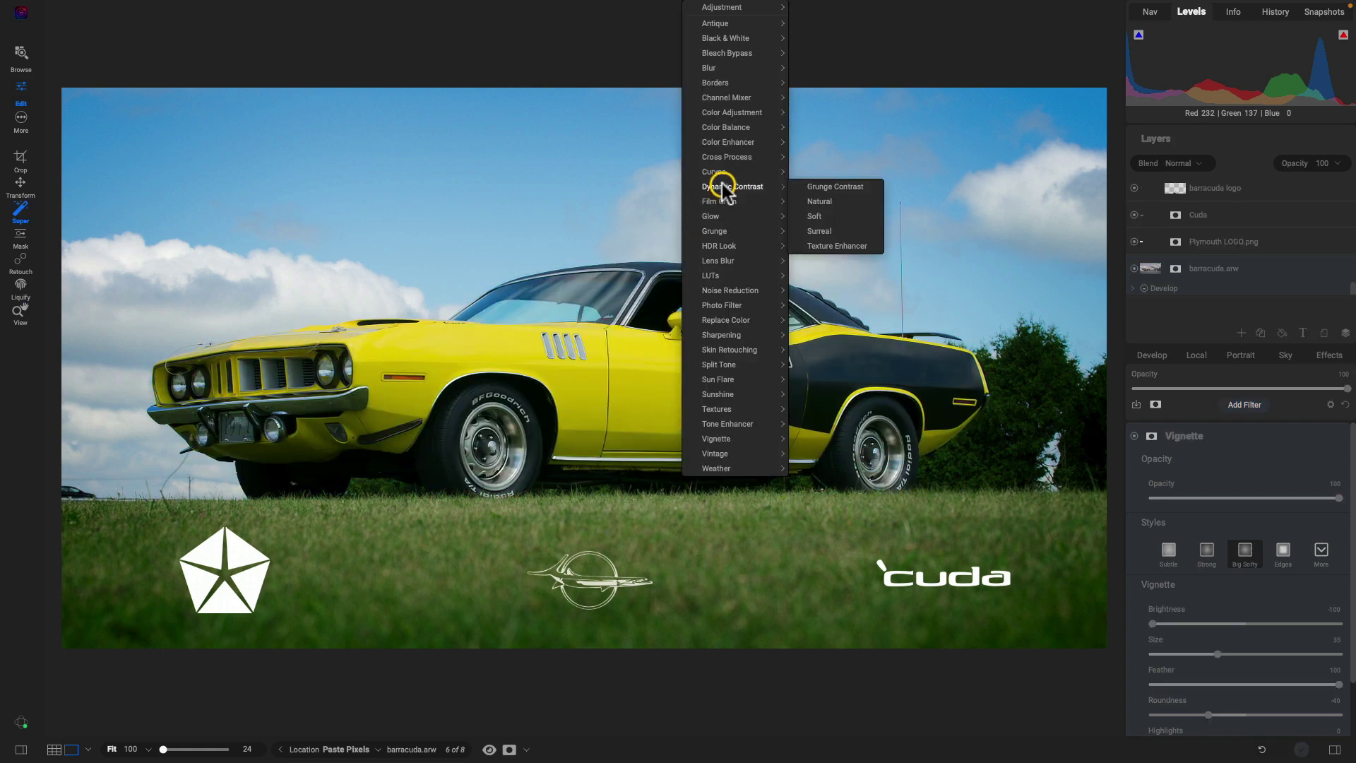
left_click(839, 219)
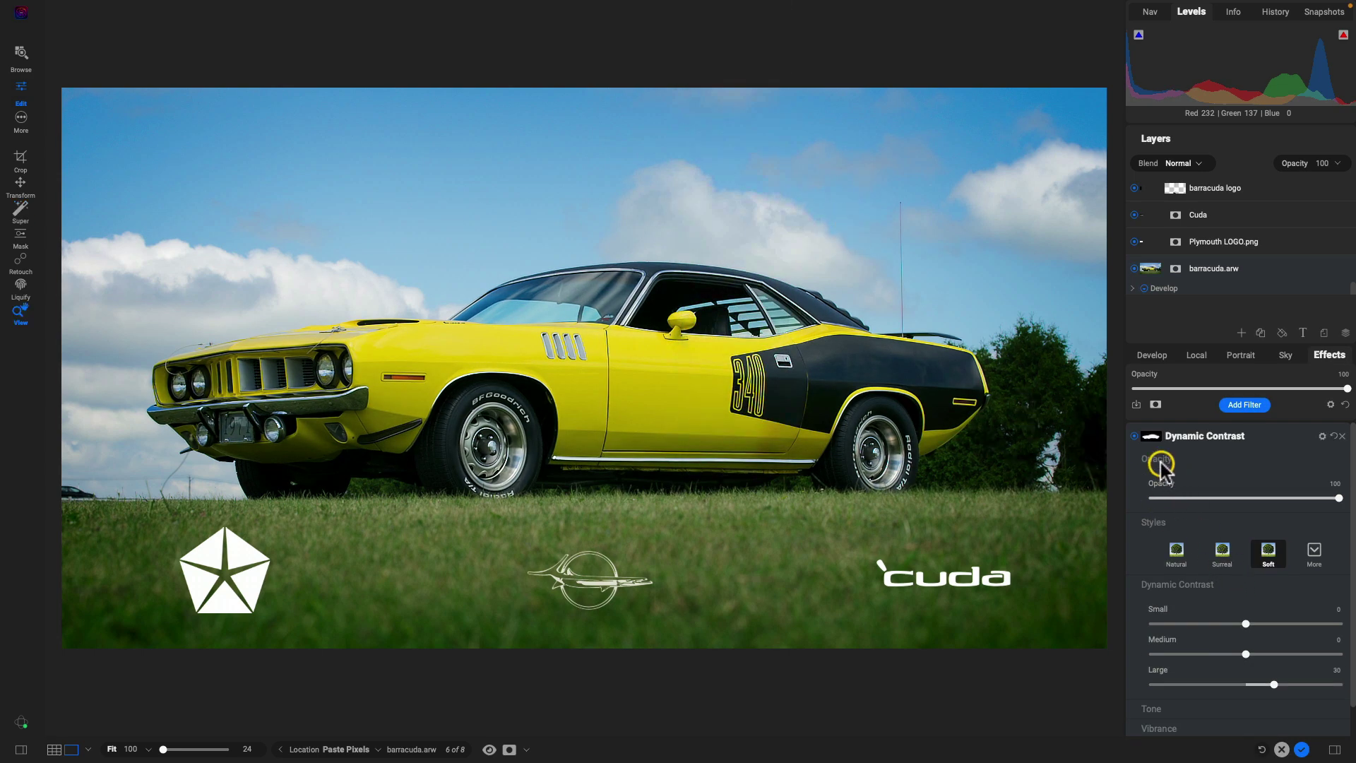
Step: Raise Dynamic Contrast's Small detail from 7 to 12, comparing before and after
left_click(1134, 436)
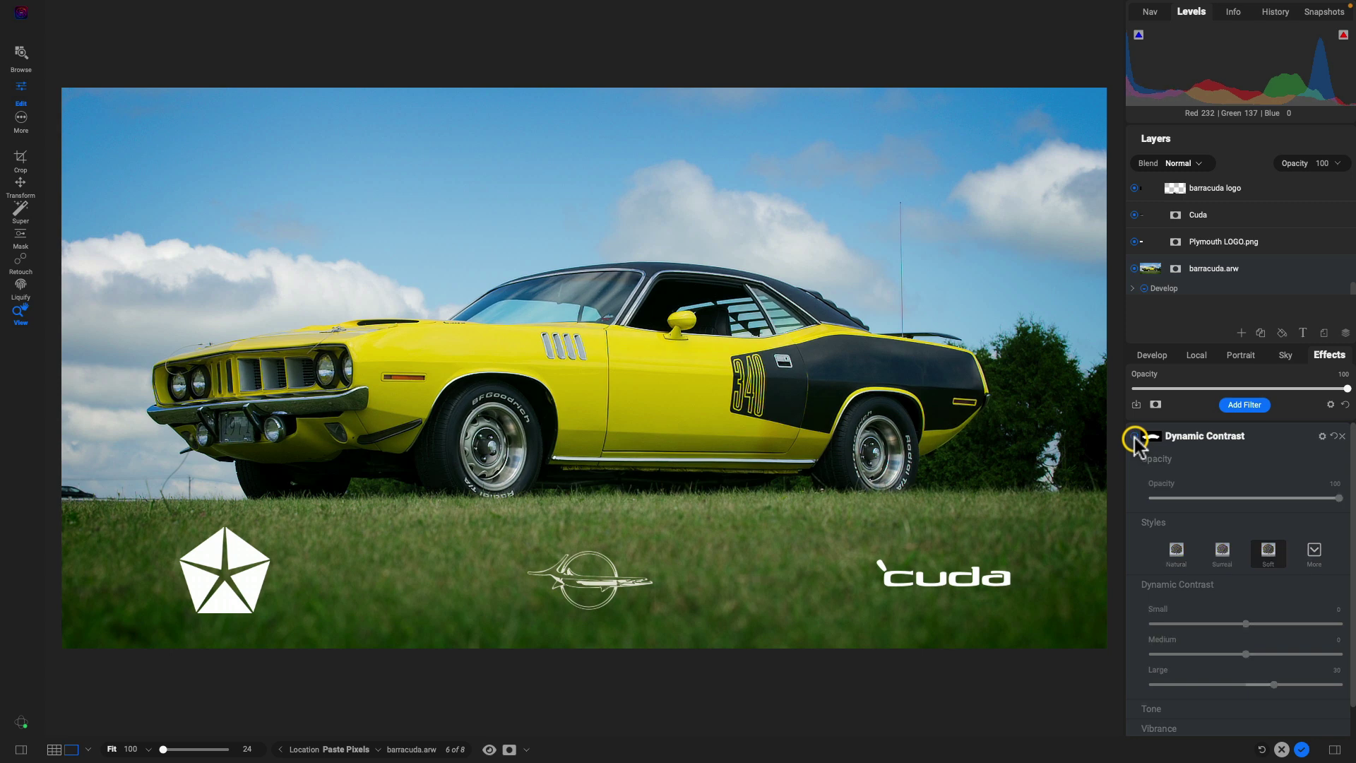
left_click(1134, 438)
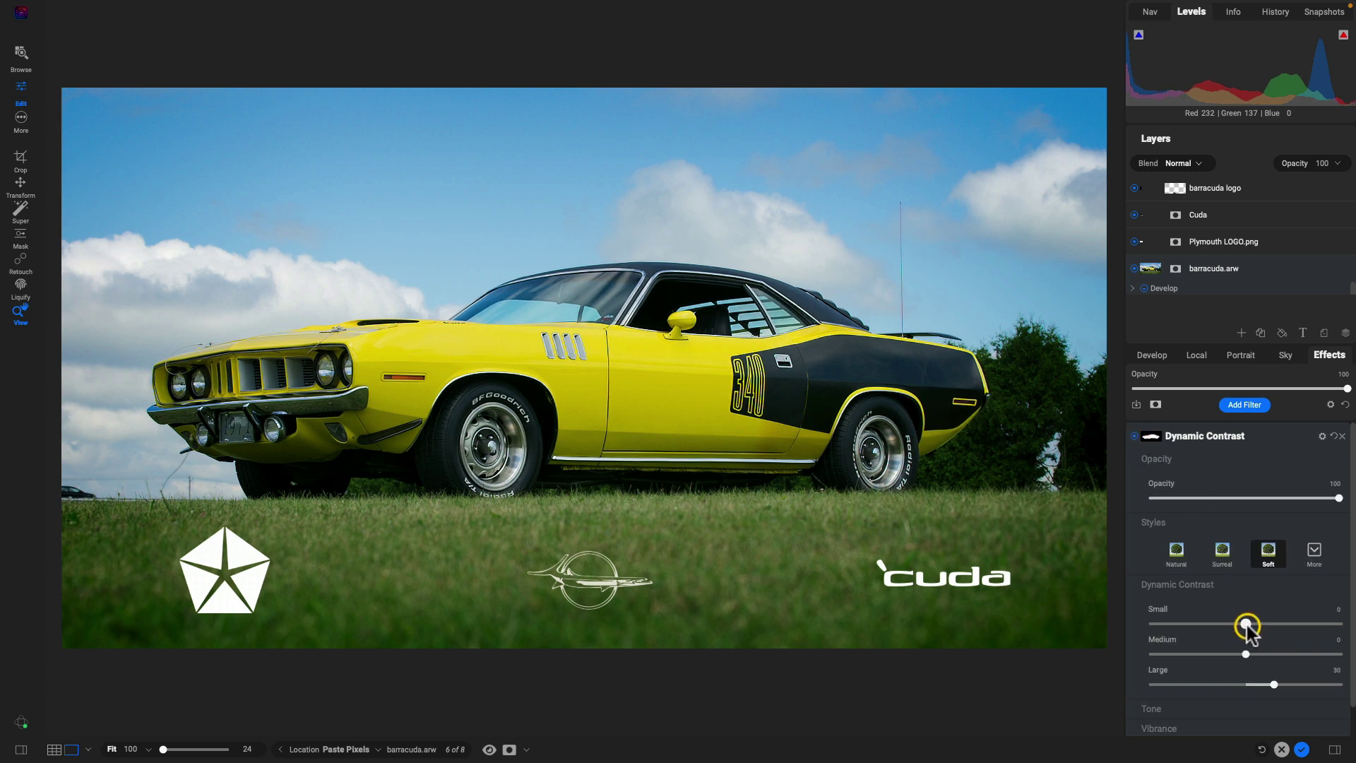
left_click_drag(1252, 625, 1256, 625)
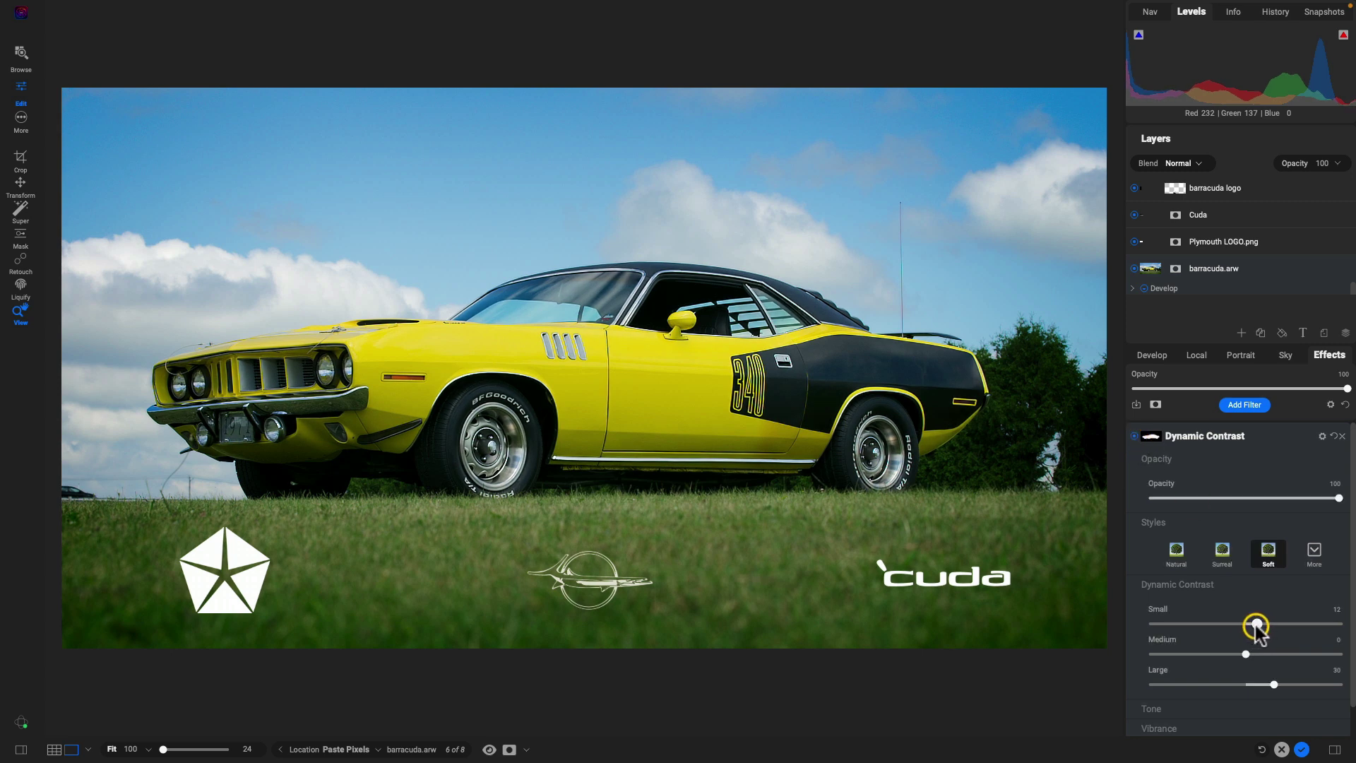
left_click(1134, 438)
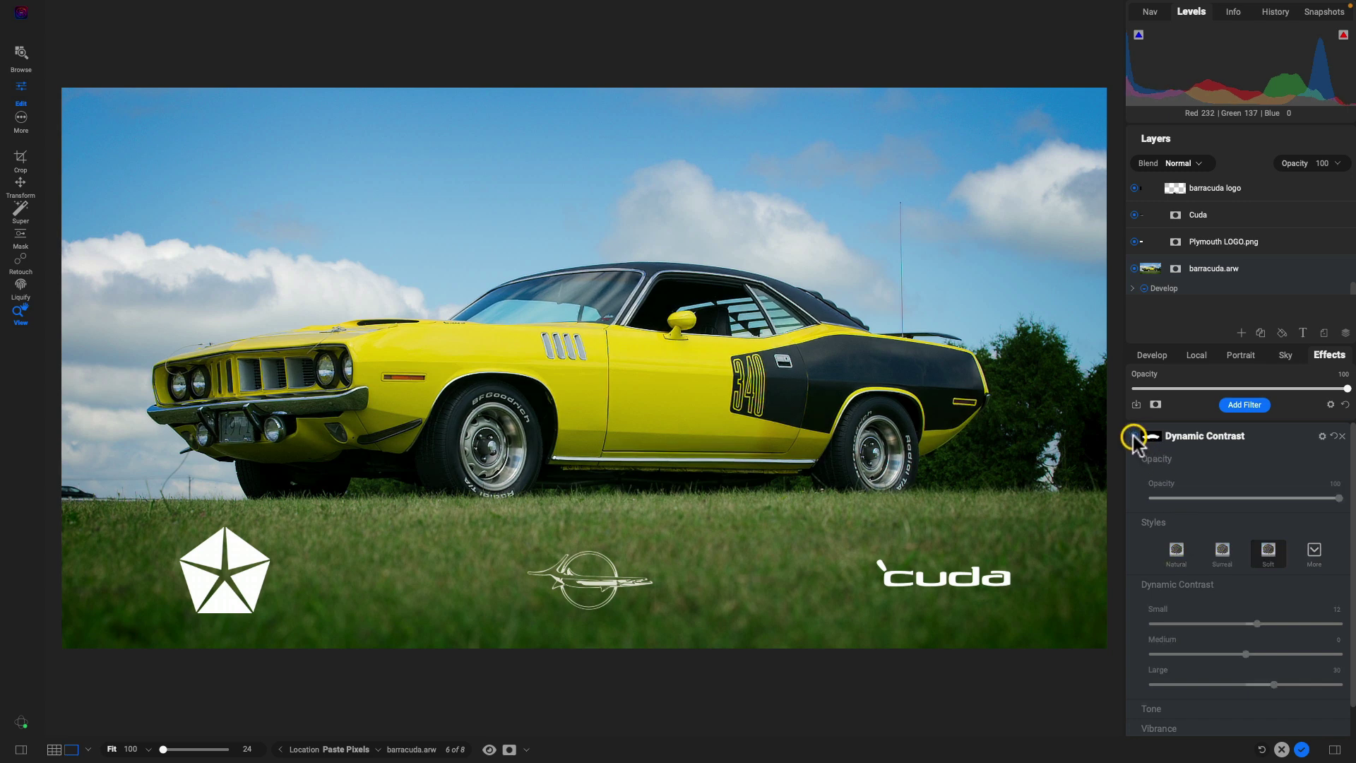
left_click(1134, 438)
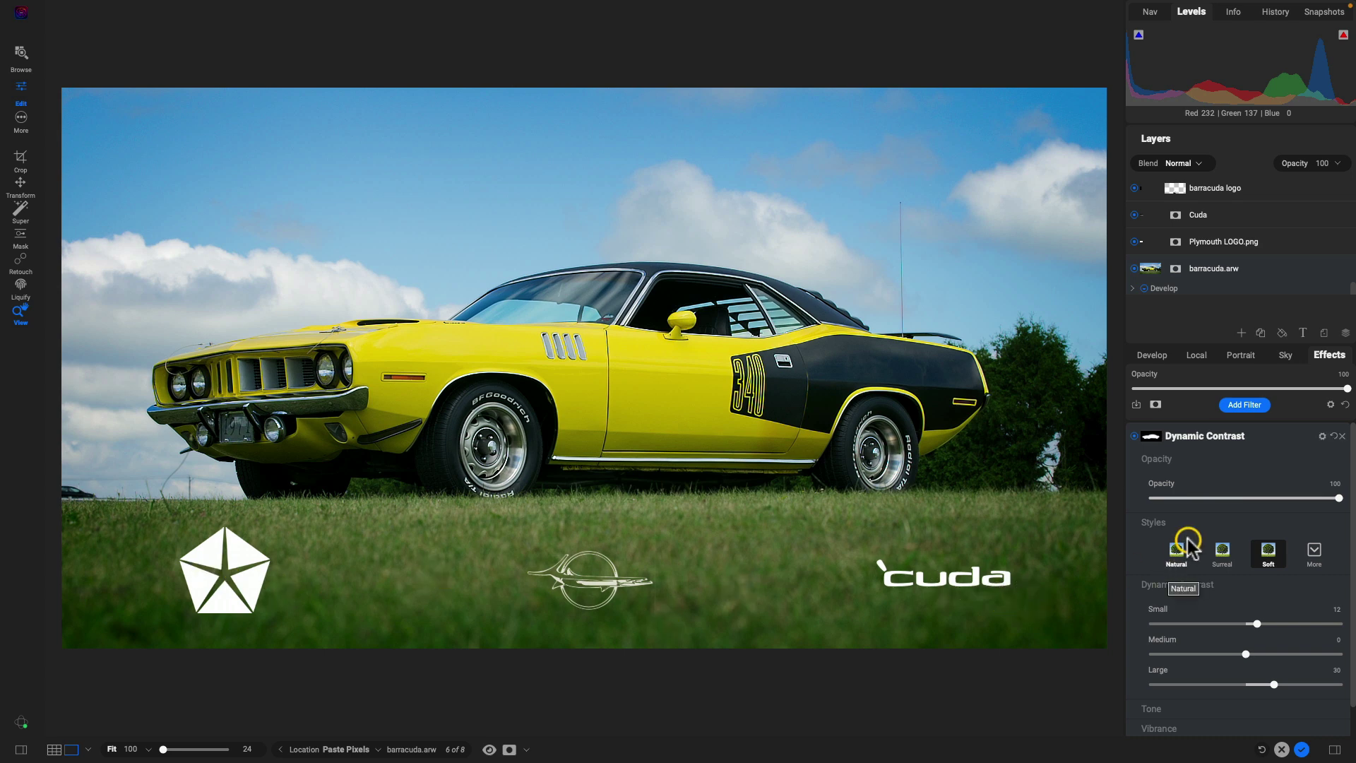
key("v")
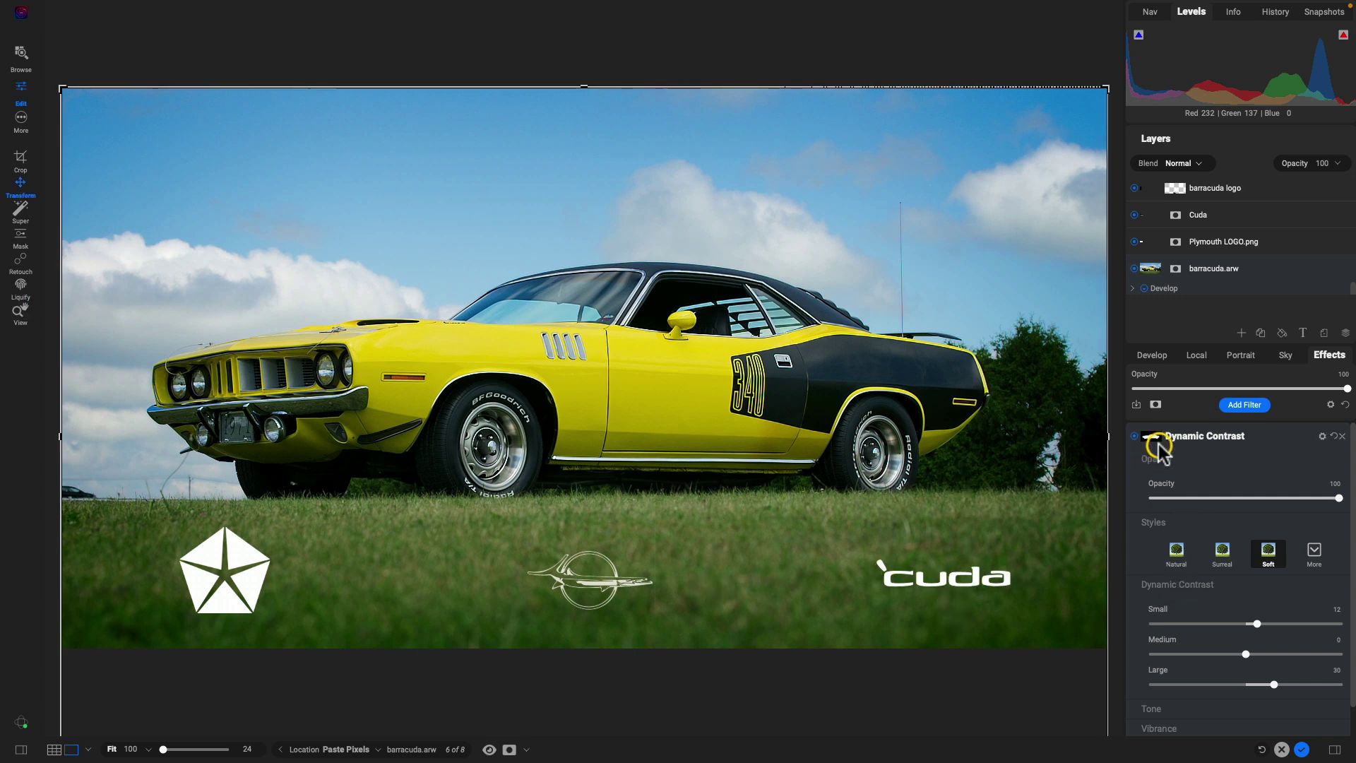
Step: Nudge the Cuda logo layer slightly lower to line up with the other logos
left_click(1268, 218)
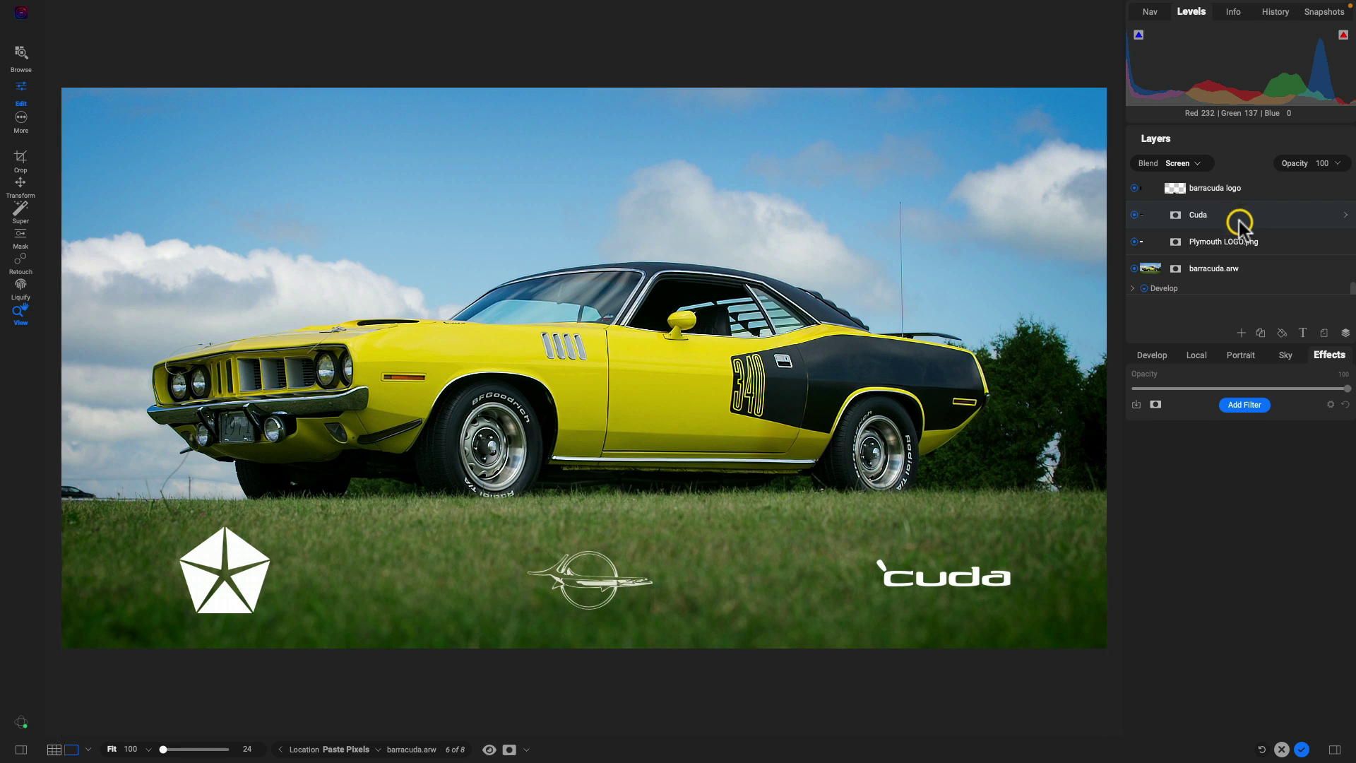
left_click_drag(969, 572, 969, 579)
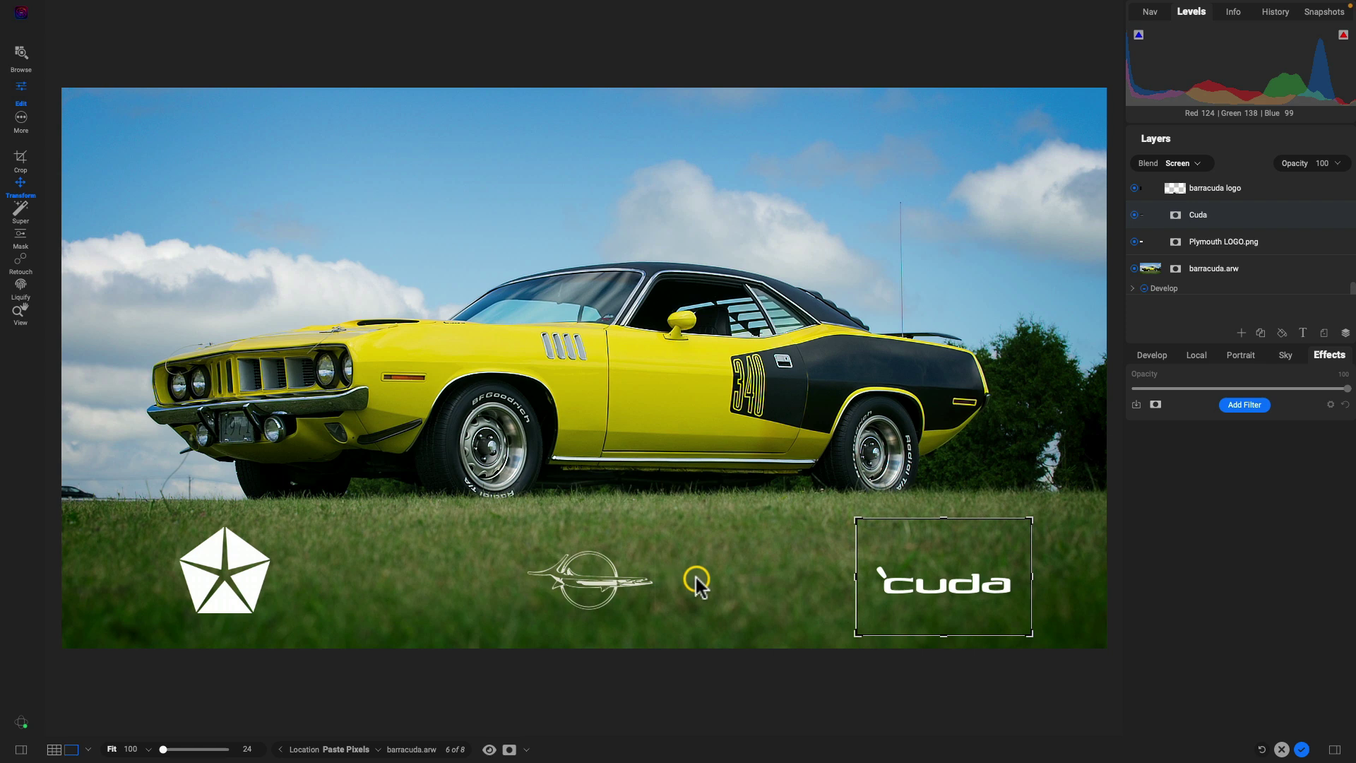
left_click_drag(922, 583, 925, 588)
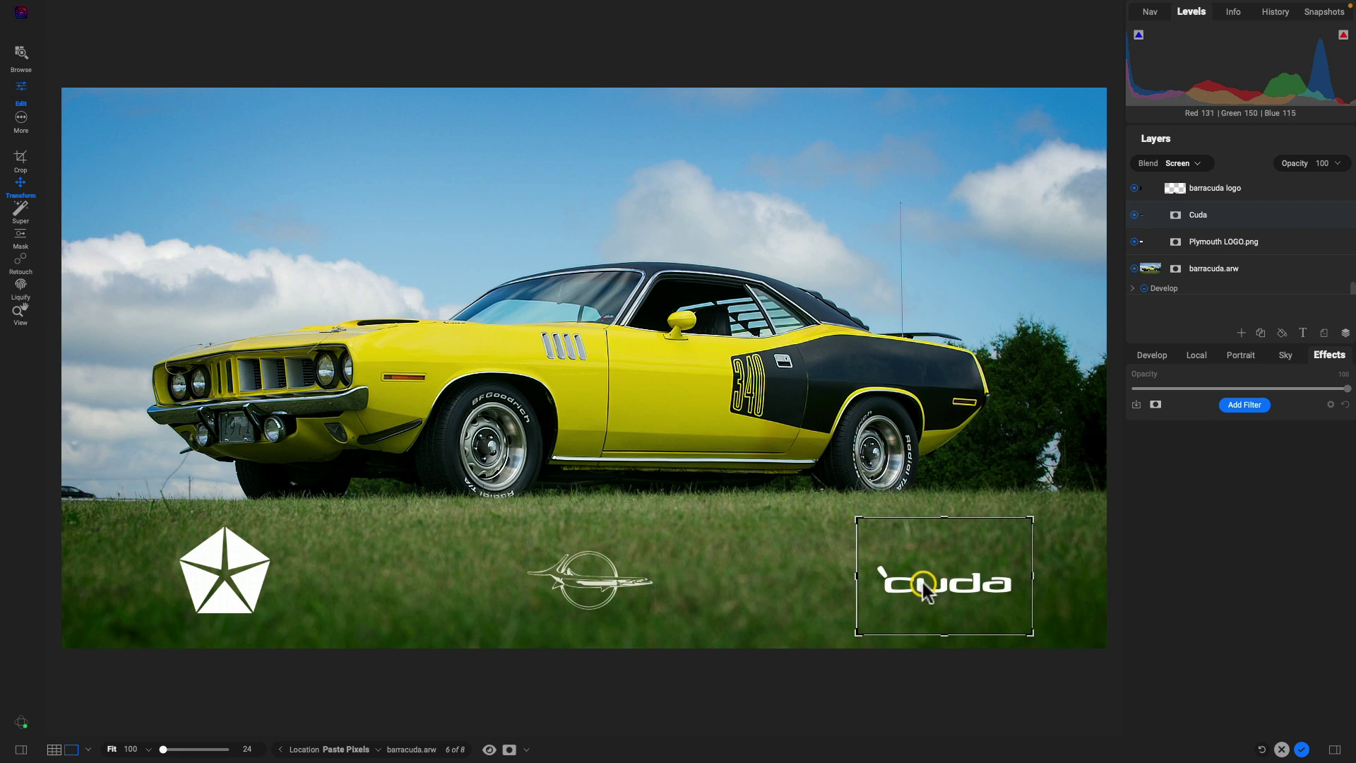
key("z")
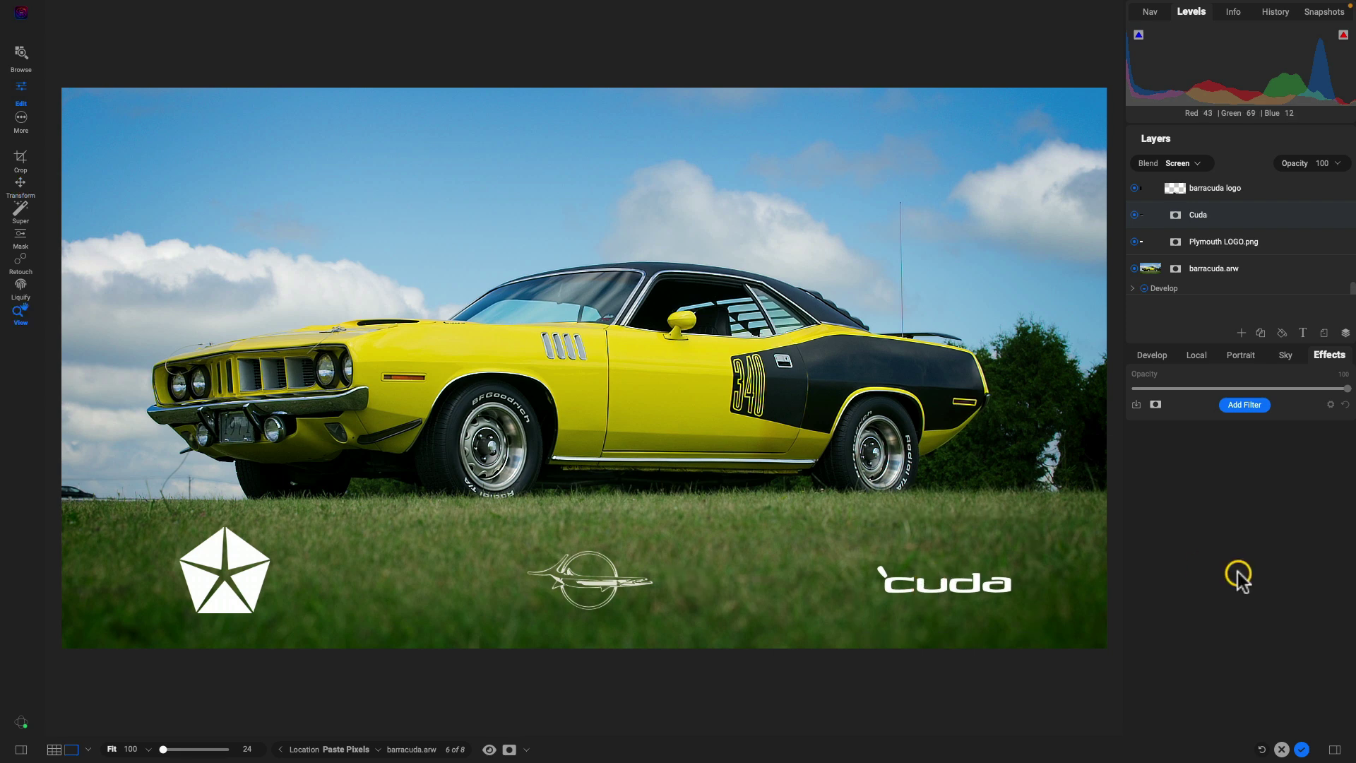